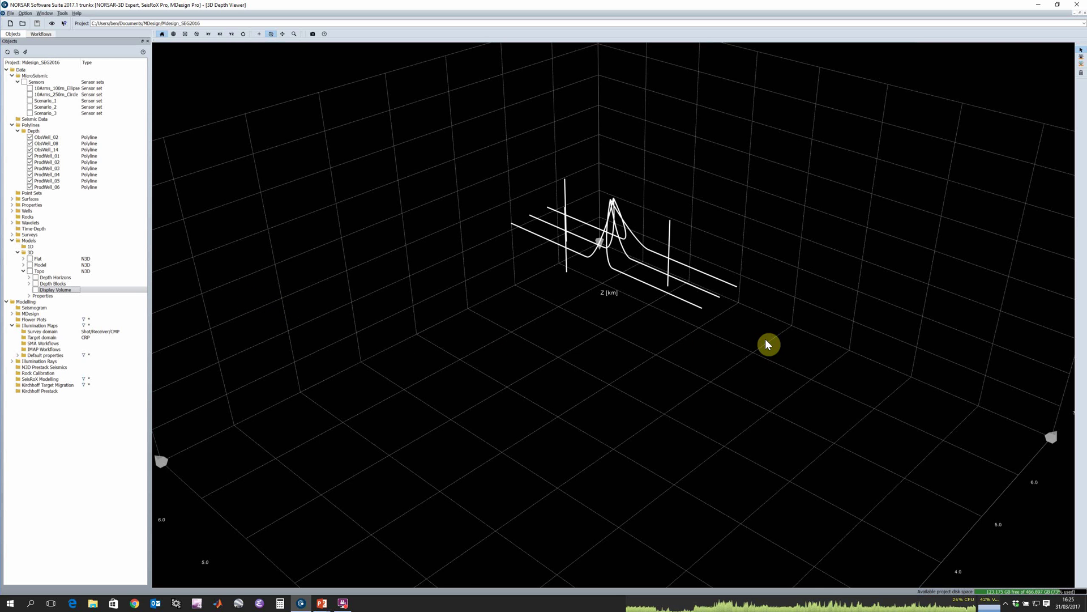
Step: Orbit the 3D depth view to see the ObsWell and ProdWell paths from another side
drag(578, 354, 566, 359)
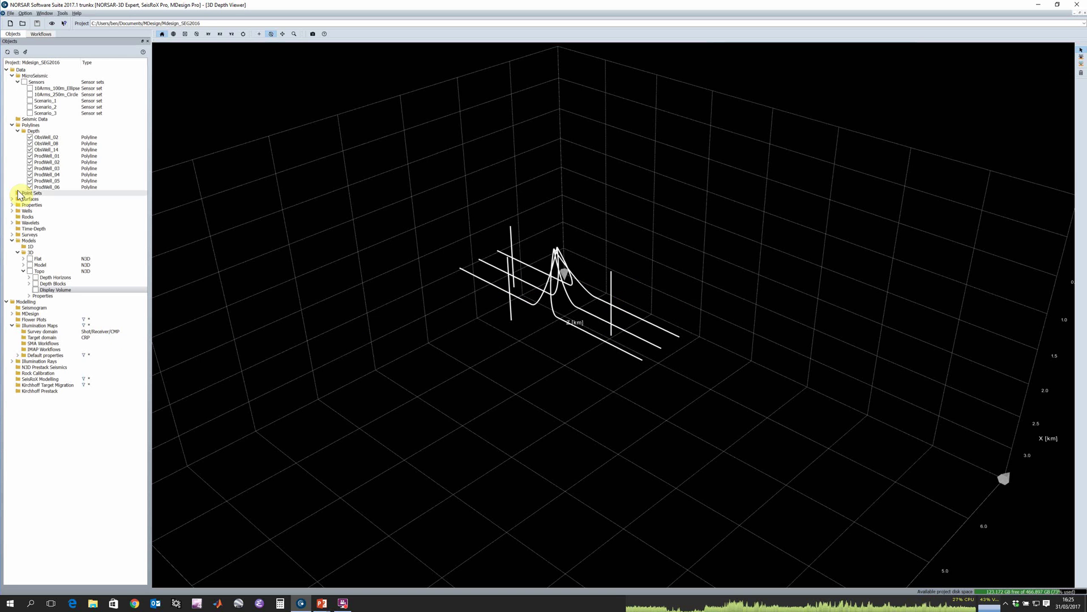
Step: Show the Scenario_3 sensors and the Topo model's crossing VP velocity slices through the wells
click(30, 113)
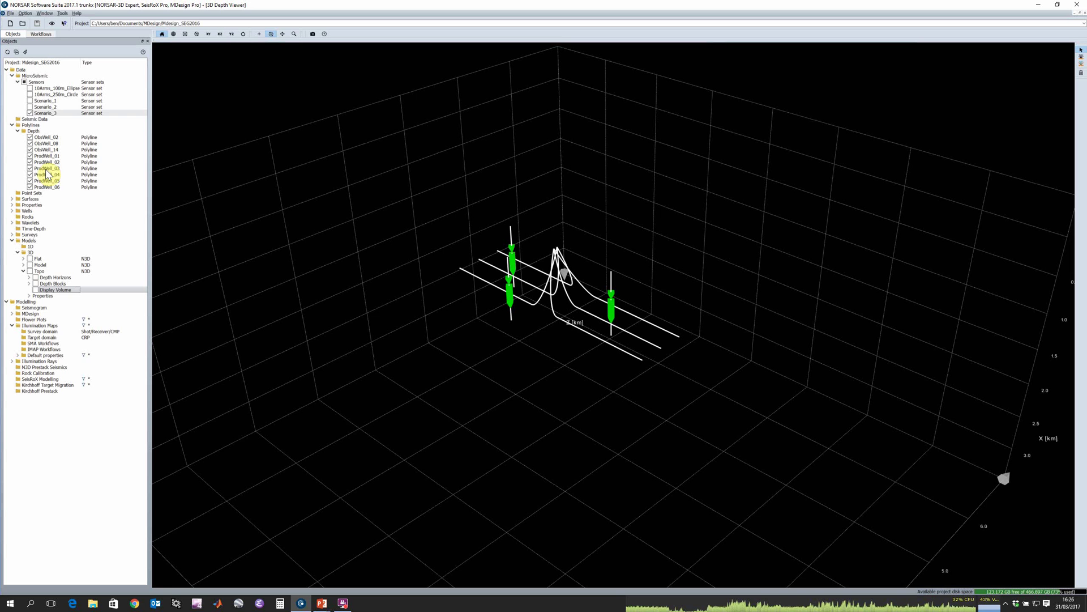
mouse_move(512, 290)
mouse_down()
mouse_move(562, 327)
mouse_move(420, 346)
mouse_move(488, 342)
mouse_move(504, 292)
mouse_up()
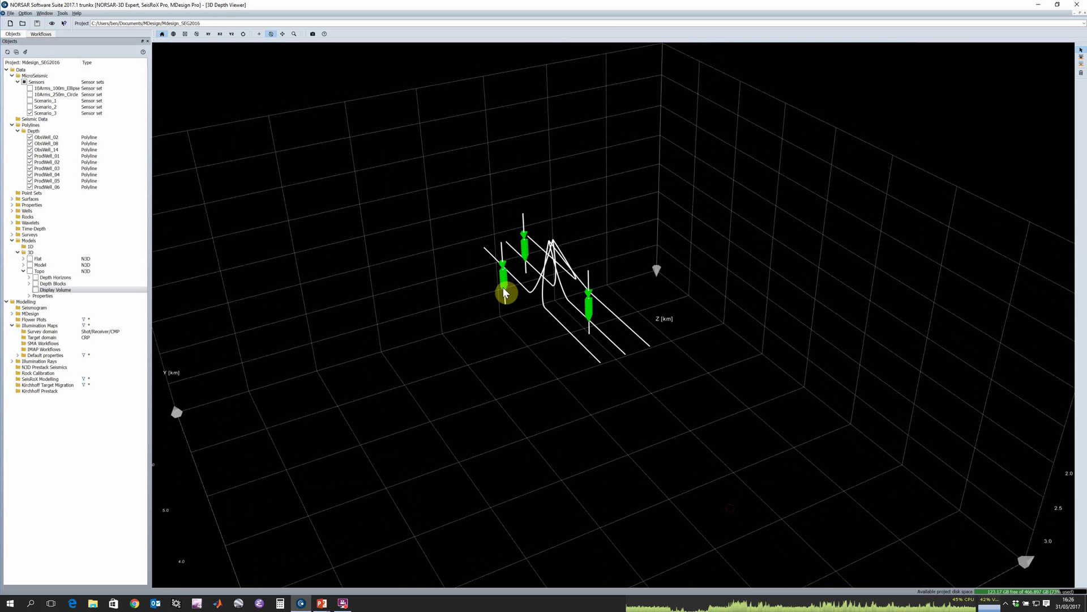
click(36, 290)
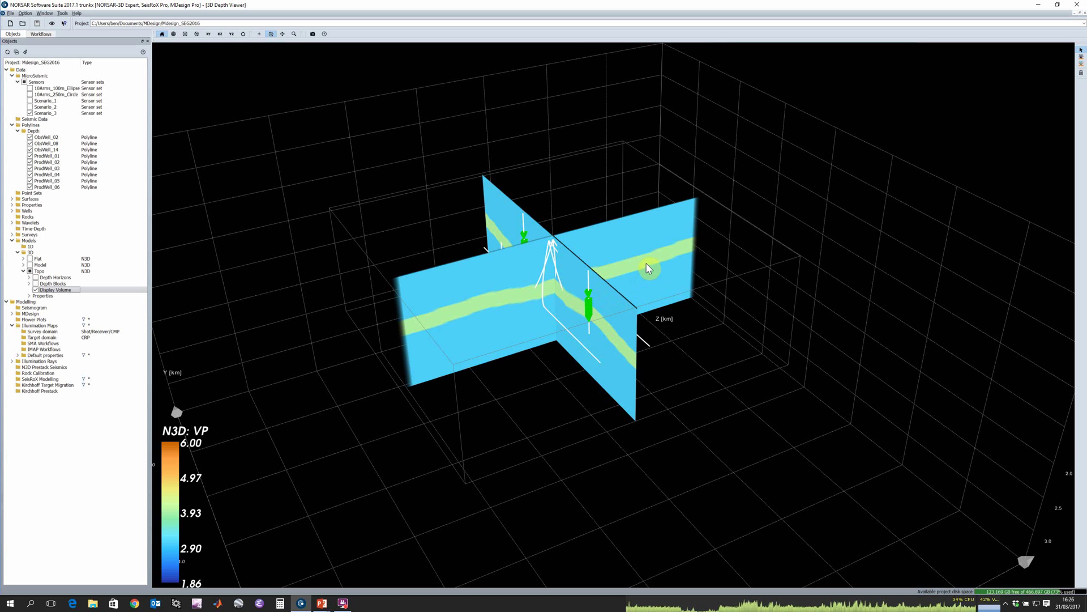
drag(647, 328, 431, 460)
drag(588, 358, 603, 336)
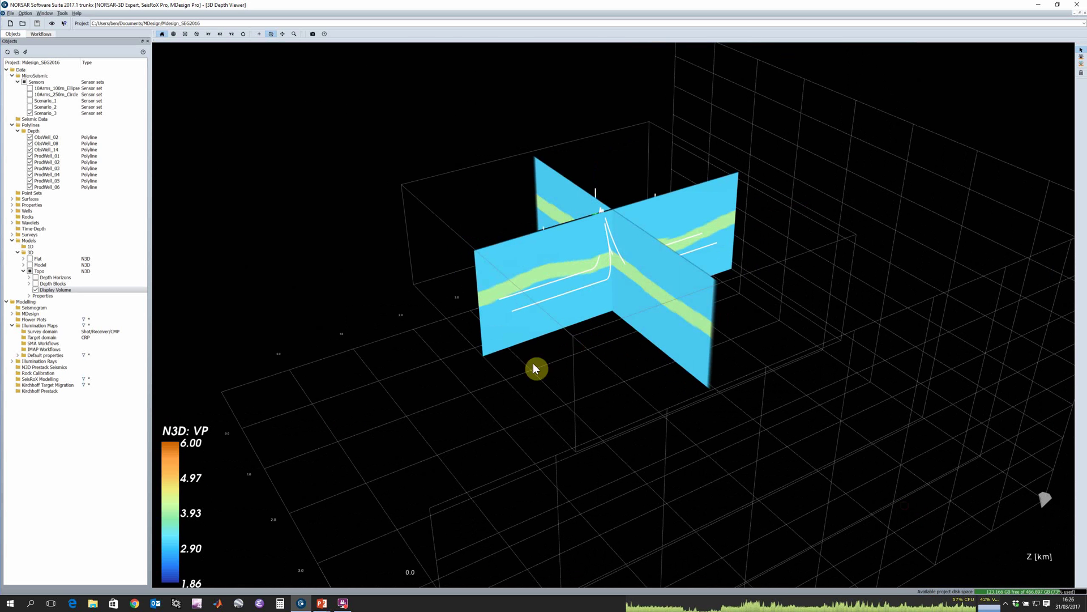
Step: In the Detectability workflow, keep Topo as the background model
click(45, 35)
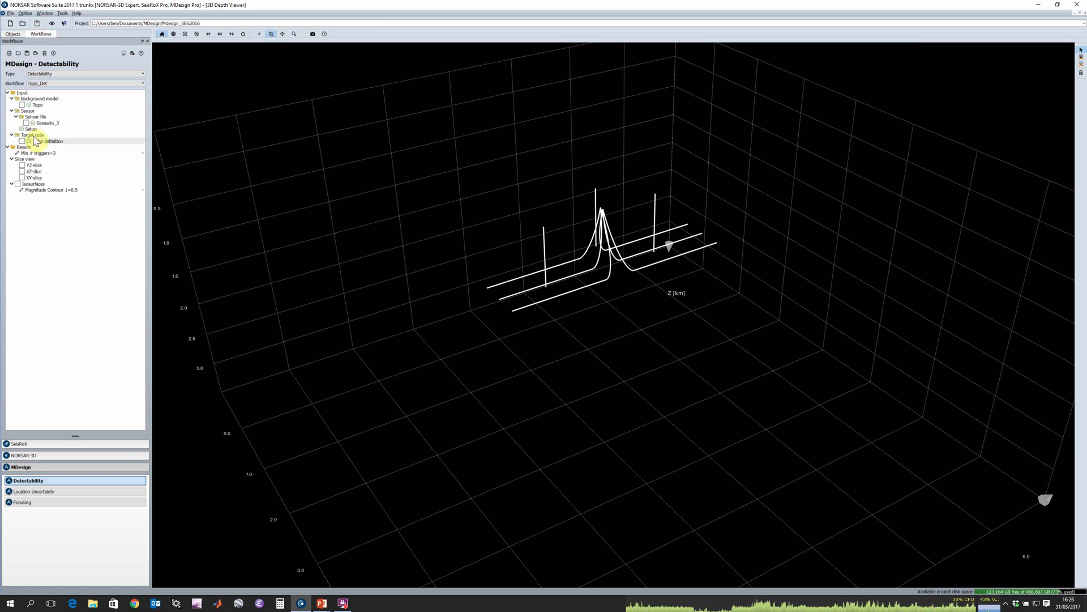
click(22, 105)
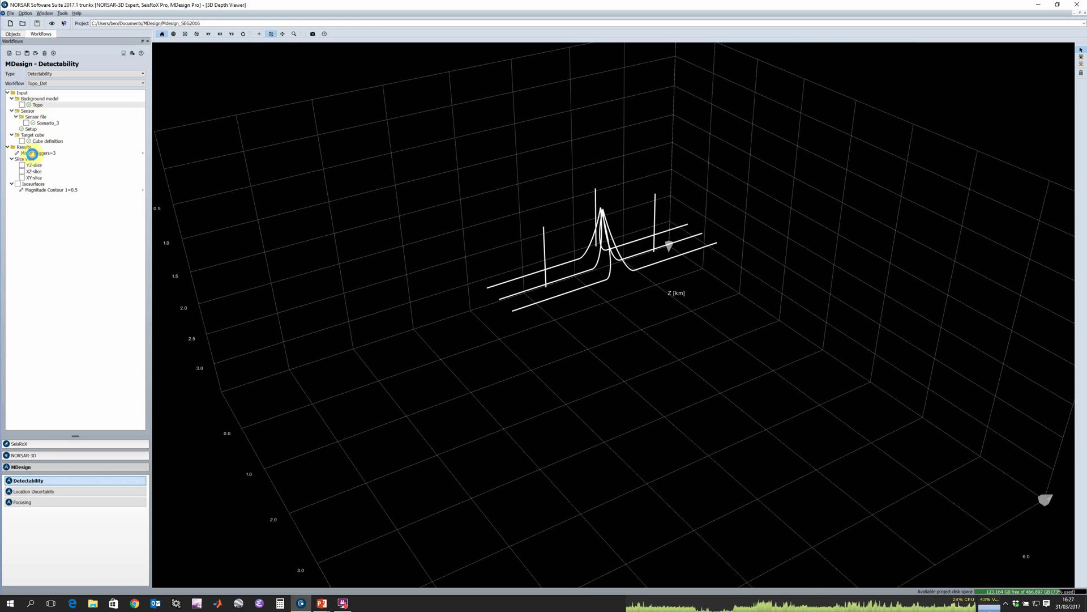
double_click(37, 105)
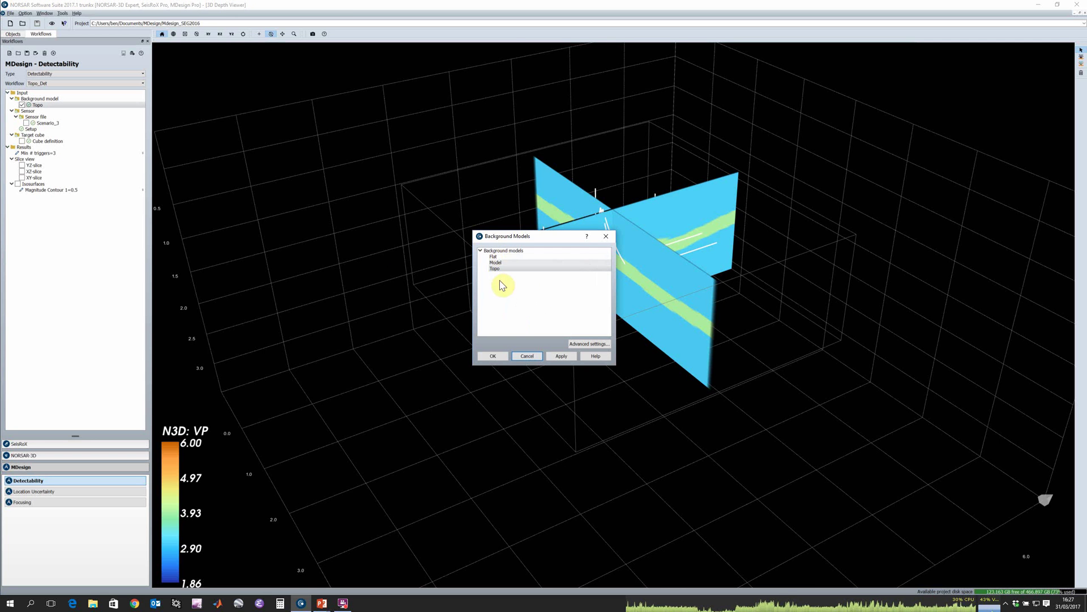
click(526, 356)
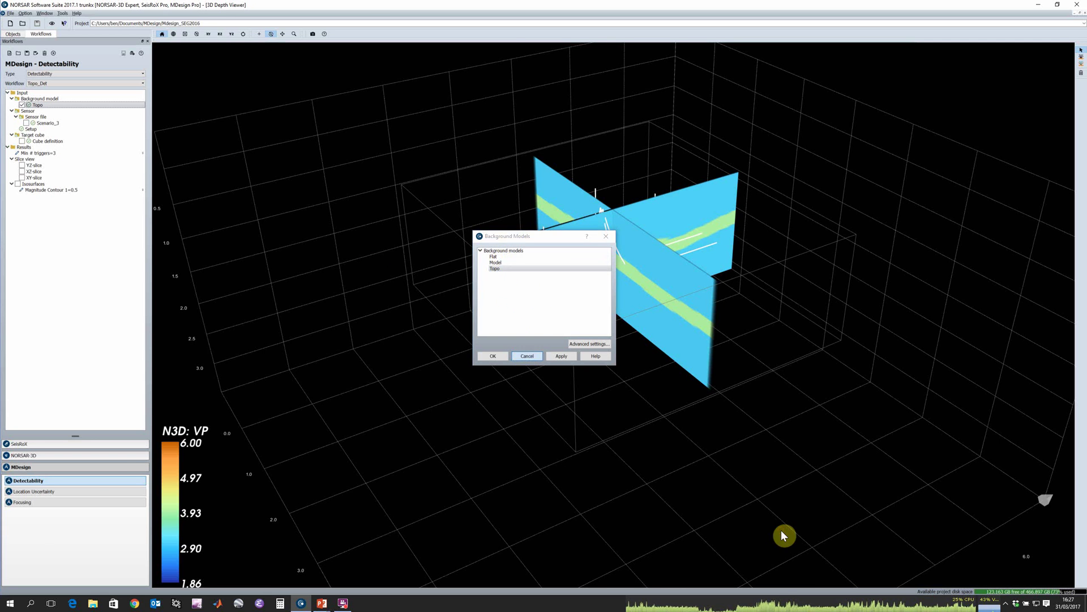
click(22, 105)
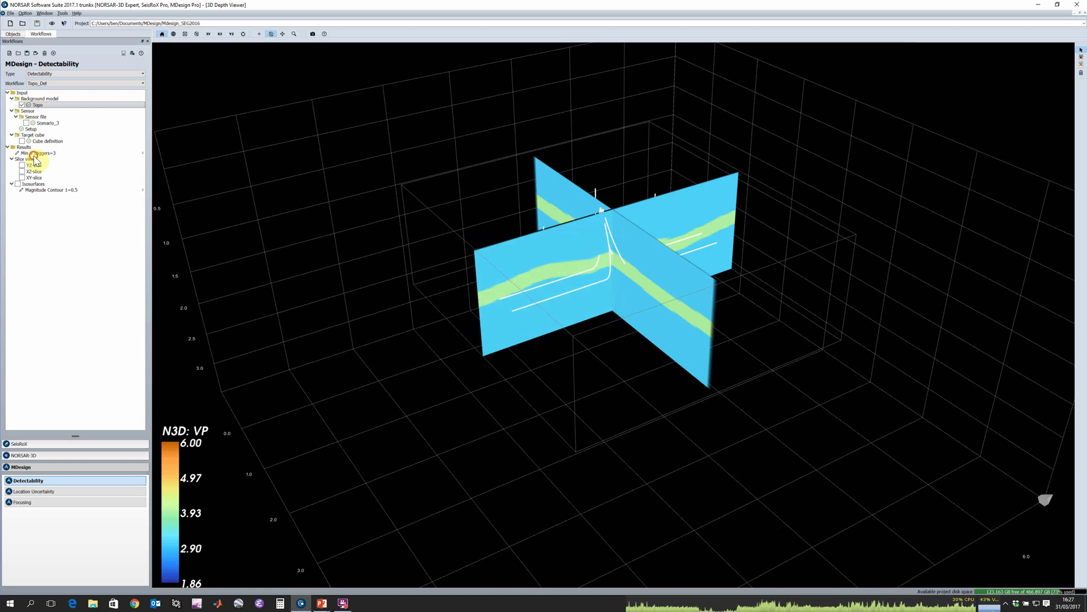
Step: Select and show Scenario_3 as the sensor file, then open its Sensor Setup
double_click(43, 123)
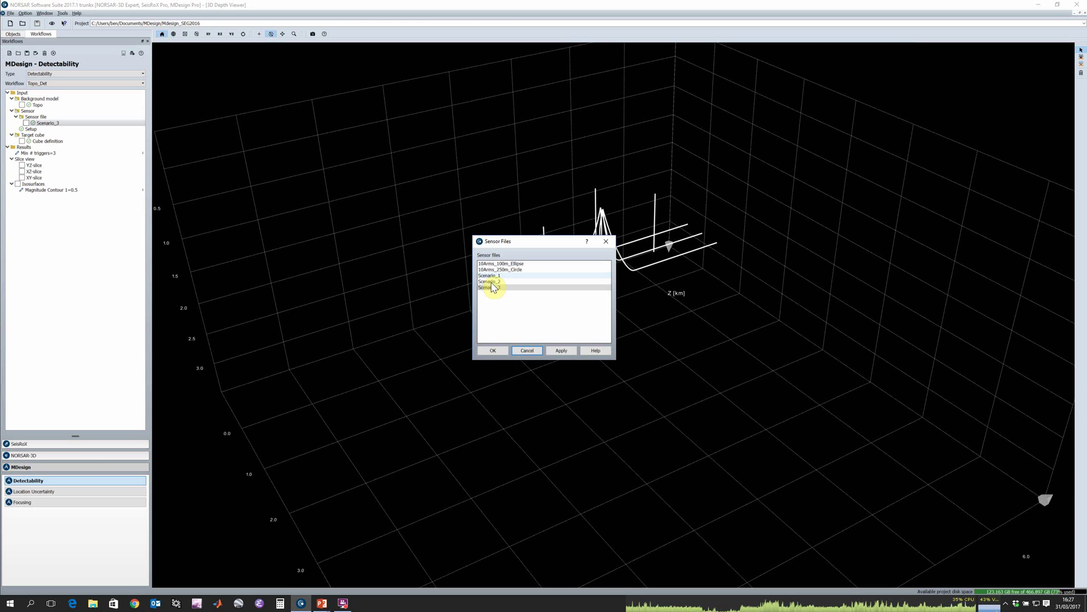
key(Escape)
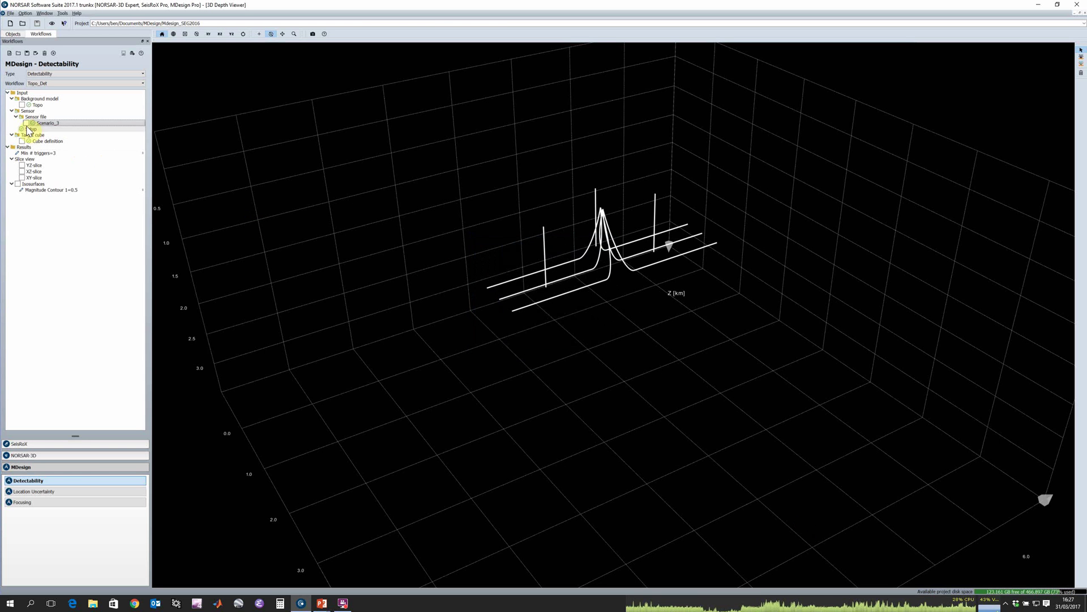
click(26, 123)
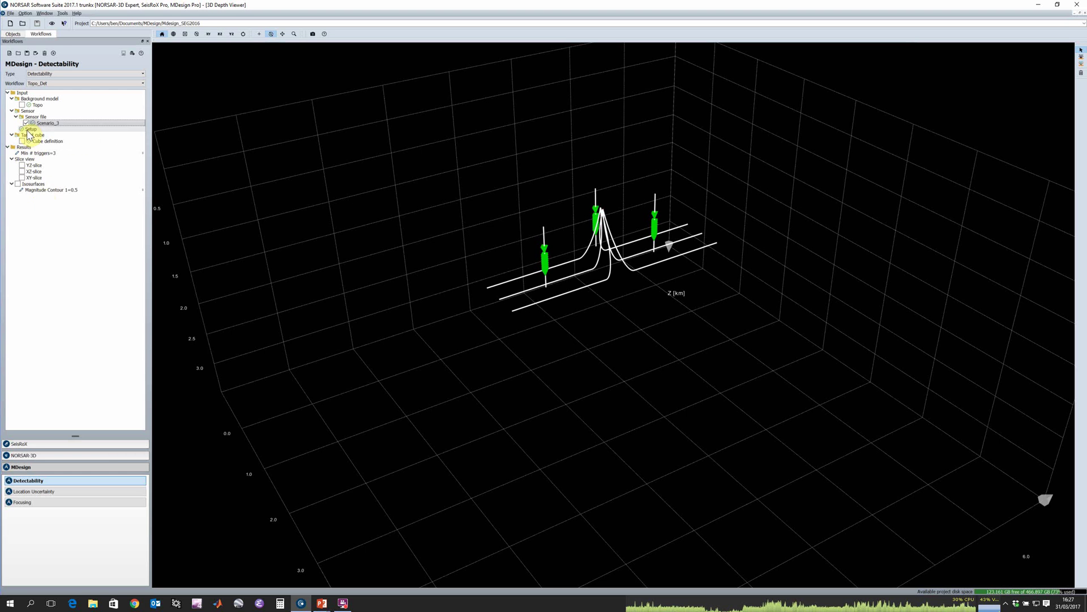
double_click(29, 130)
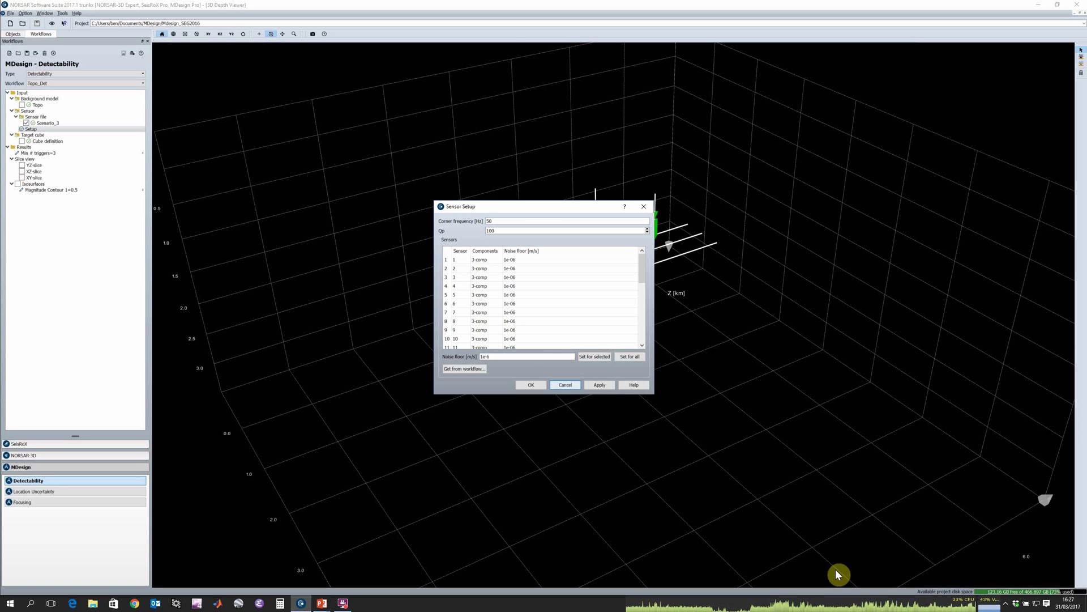
Step: Accept the sensor setup, show the target cube around the wells and sensors, and edit Min # triggers
click(559, 384)
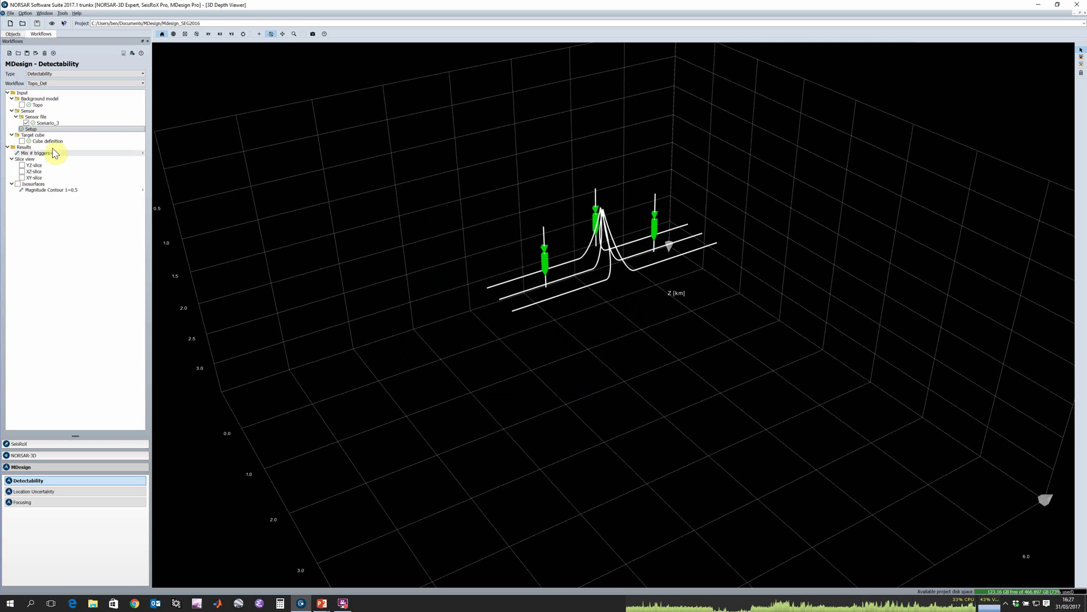
click(22, 141)
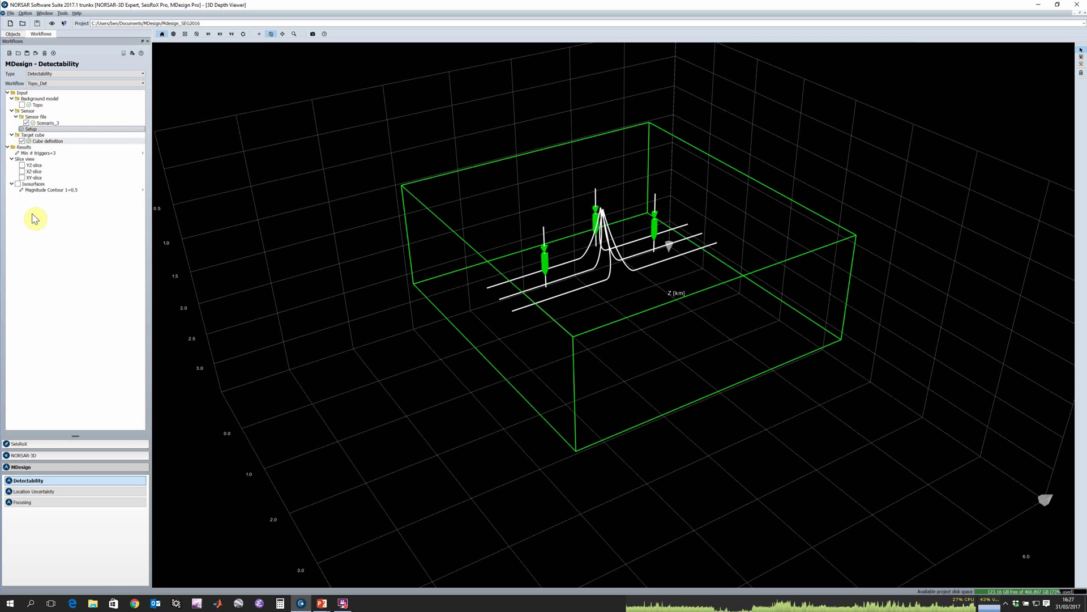
drag(851, 449, 597, 290)
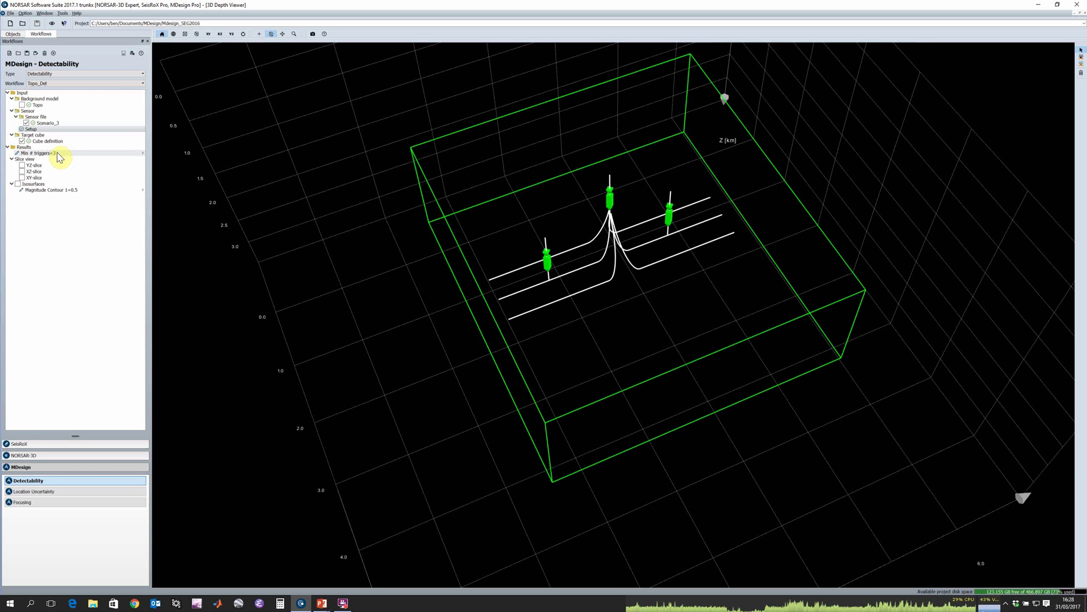
double_click(59, 157)
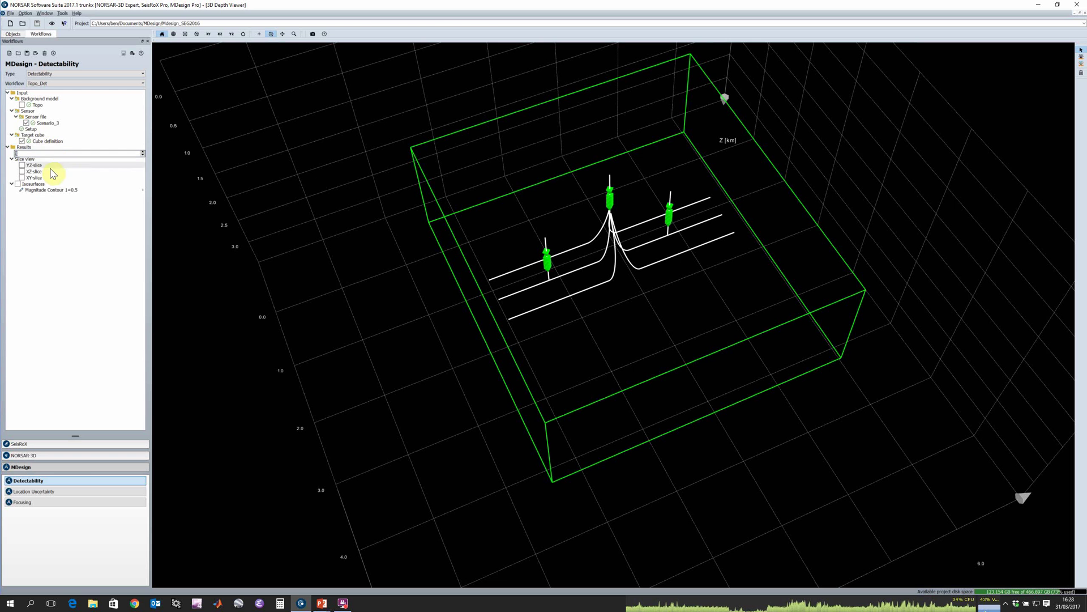
Step: Keep minimum triggers at 3 and show XY, XZ and YZ magnitude slices (−0.681 to 1.04 Mw)
click(80, 259)
click(22, 177)
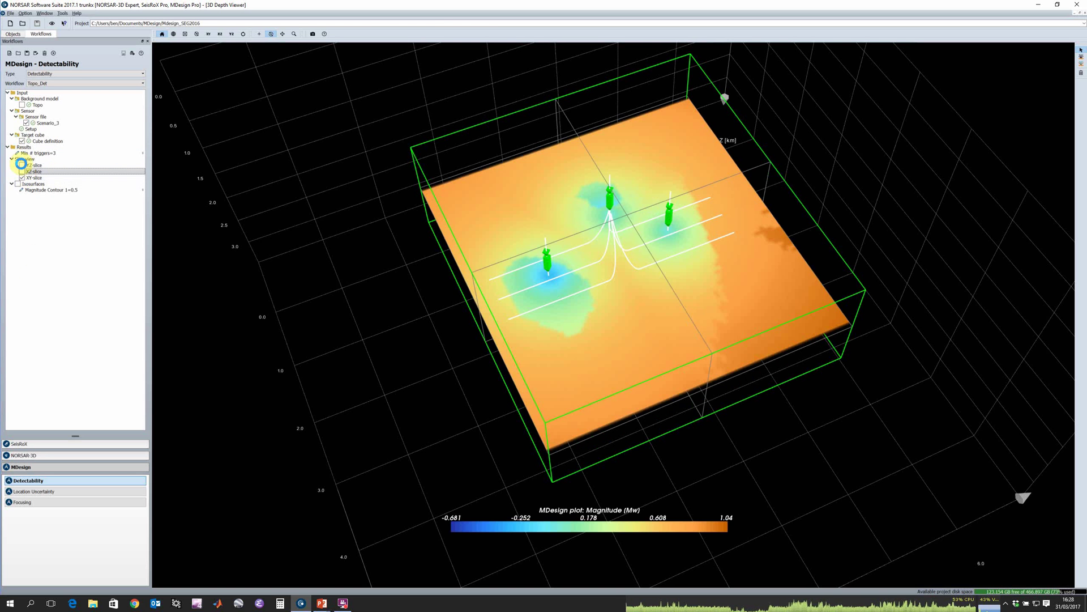
click(23, 171)
click(22, 164)
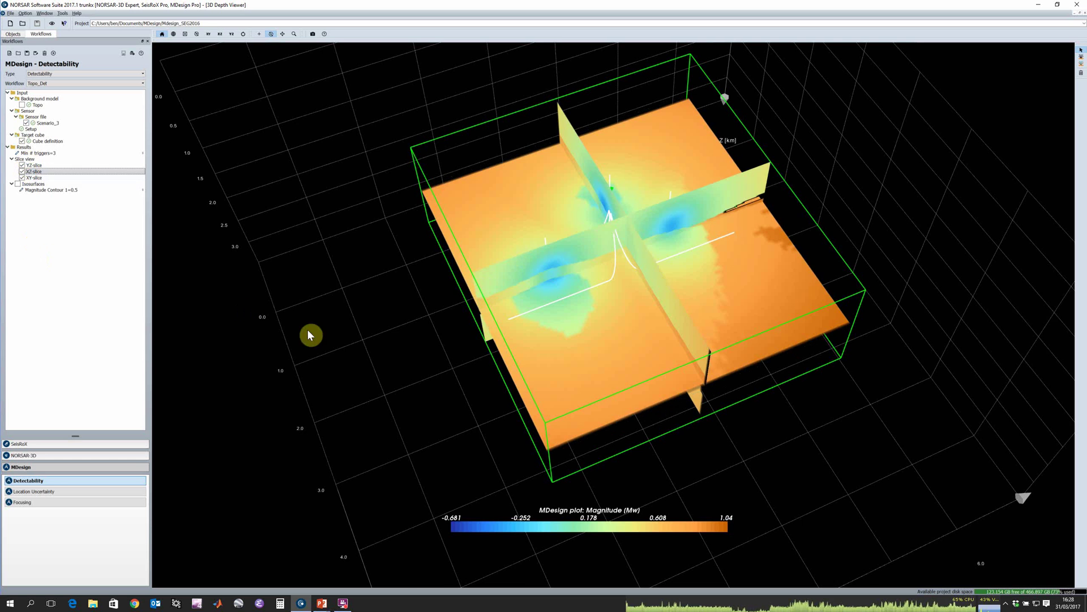
drag(438, 378, 393, 408)
drag(462, 426, 444, 439)
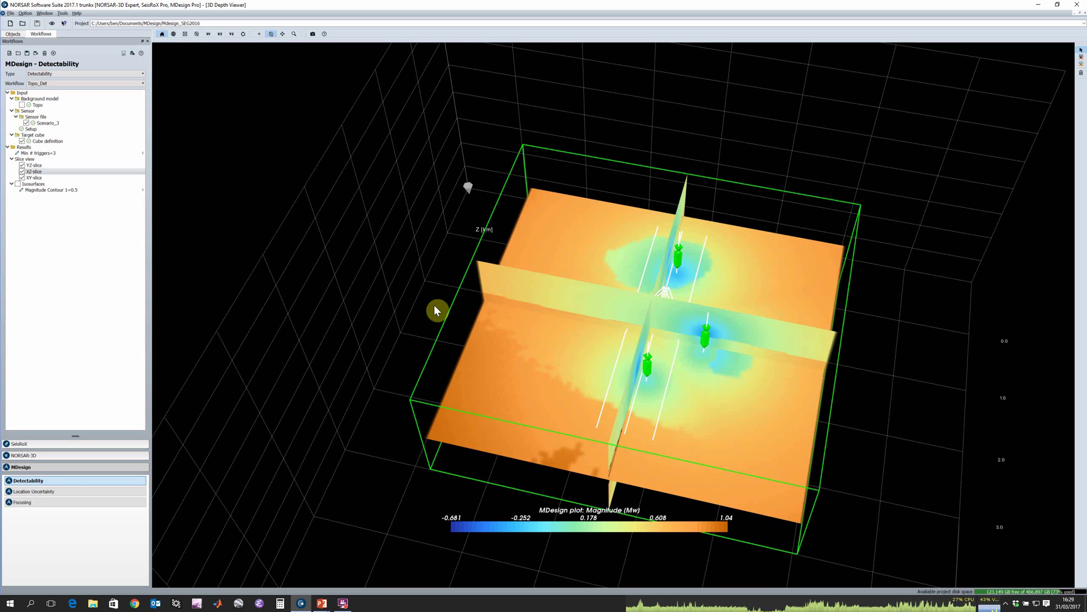
drag(404, 340, 400, 464)
drag(452, 425, 478, 345)
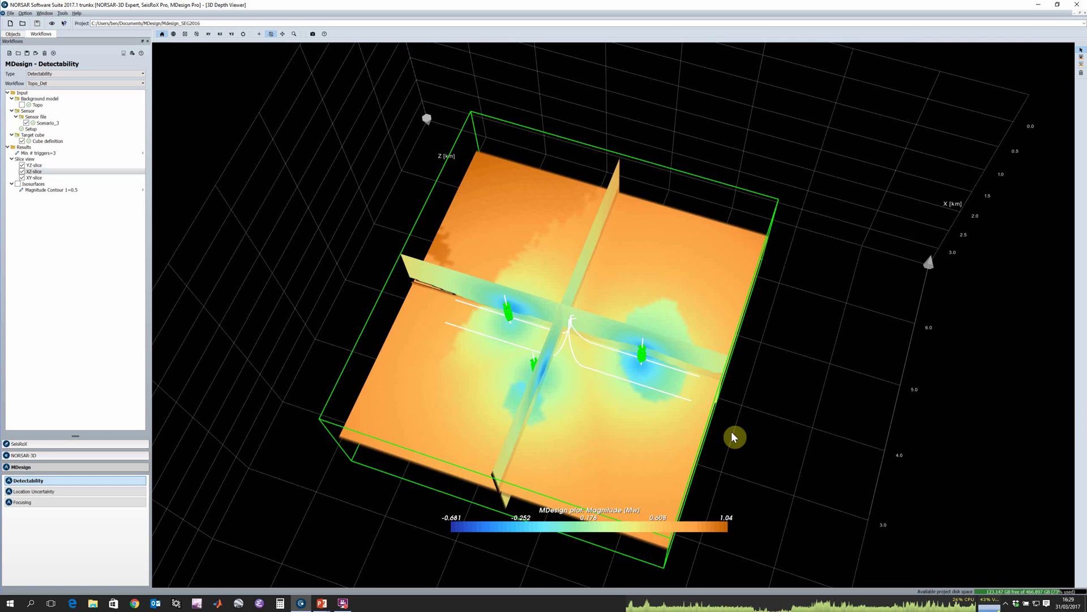
Step: Orbit to an oblique top-down view of the magnitude slices and the three sensors
drag(729, 335, 599, 296)
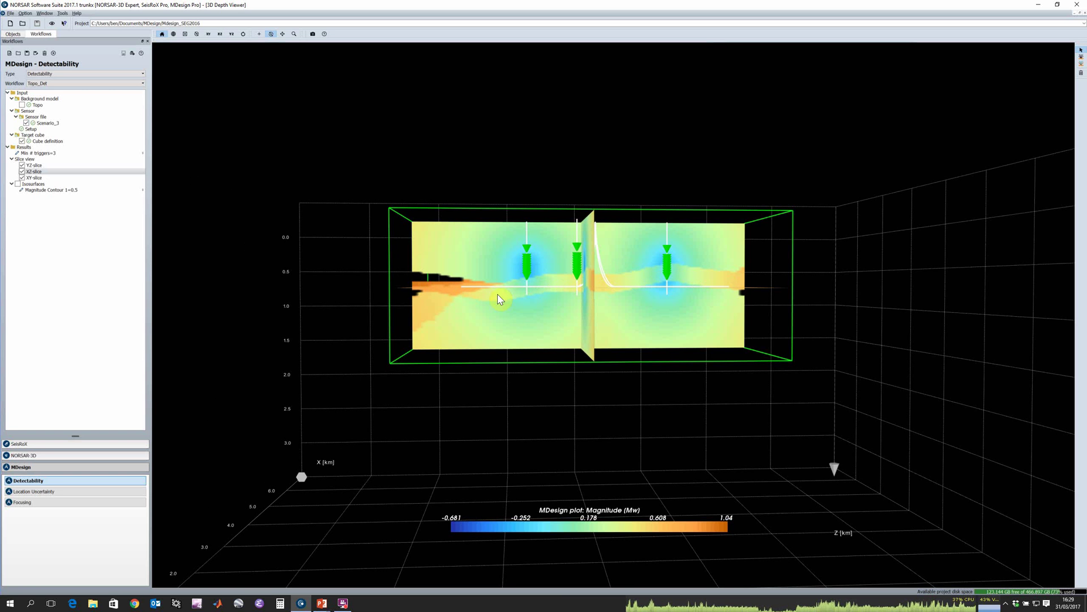
drag(358, 268, 401, 493)
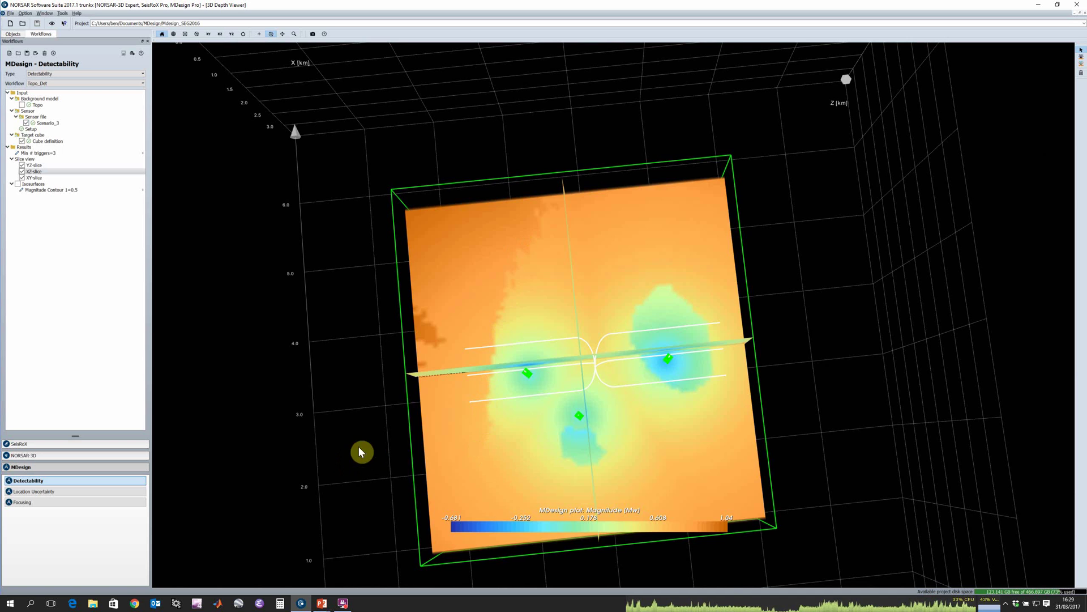
drag(358, 451, 575, 542)
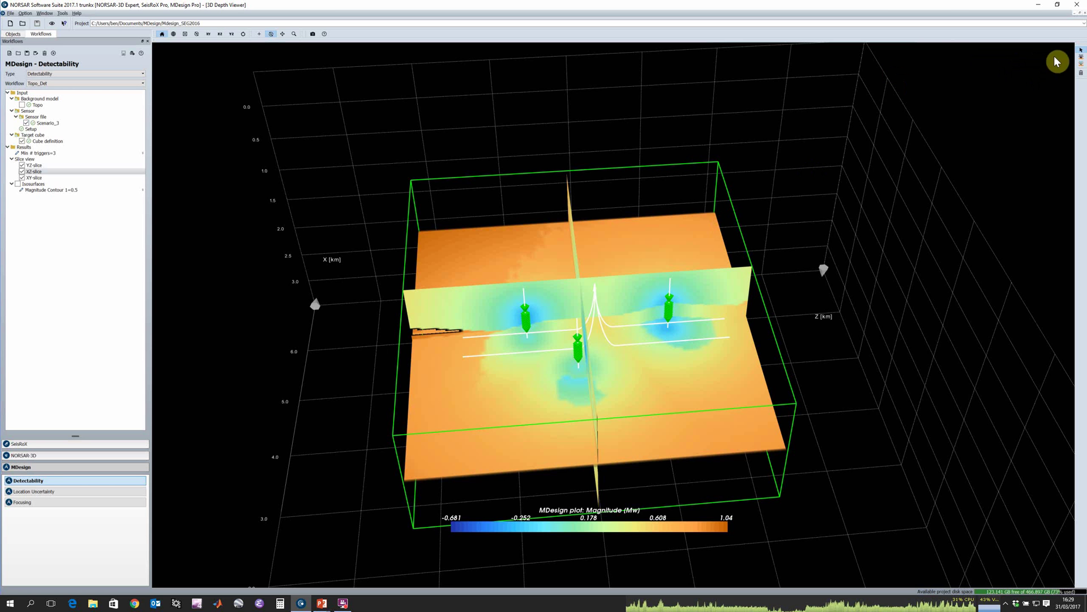
Step: Place a ray-tracing source point at UTM X 3000, Y 4500 and view the resulting ray fan
click(1081, 57)
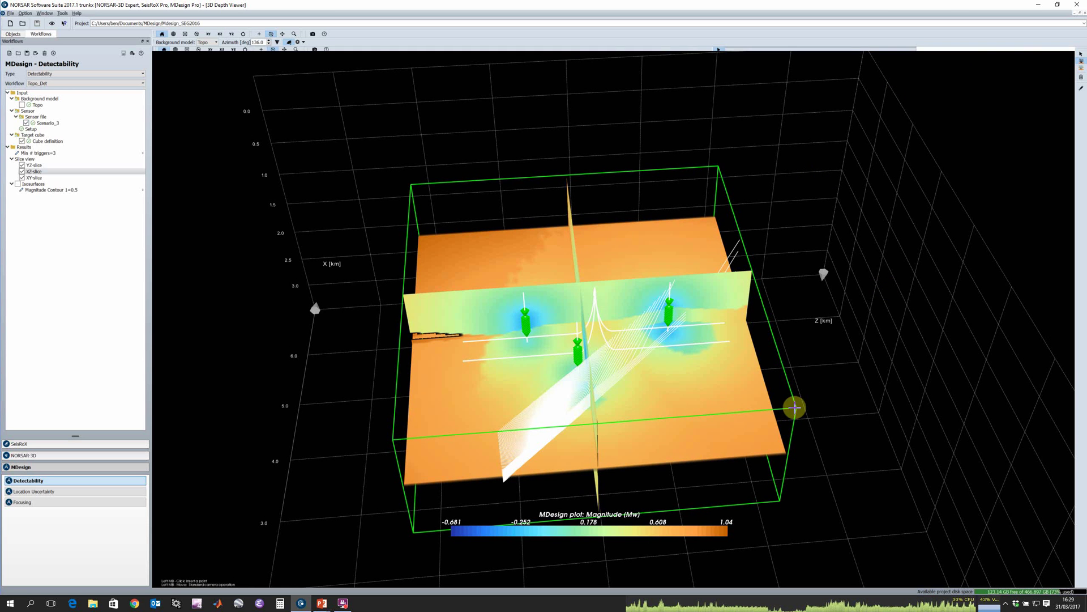
click(1082, 88)
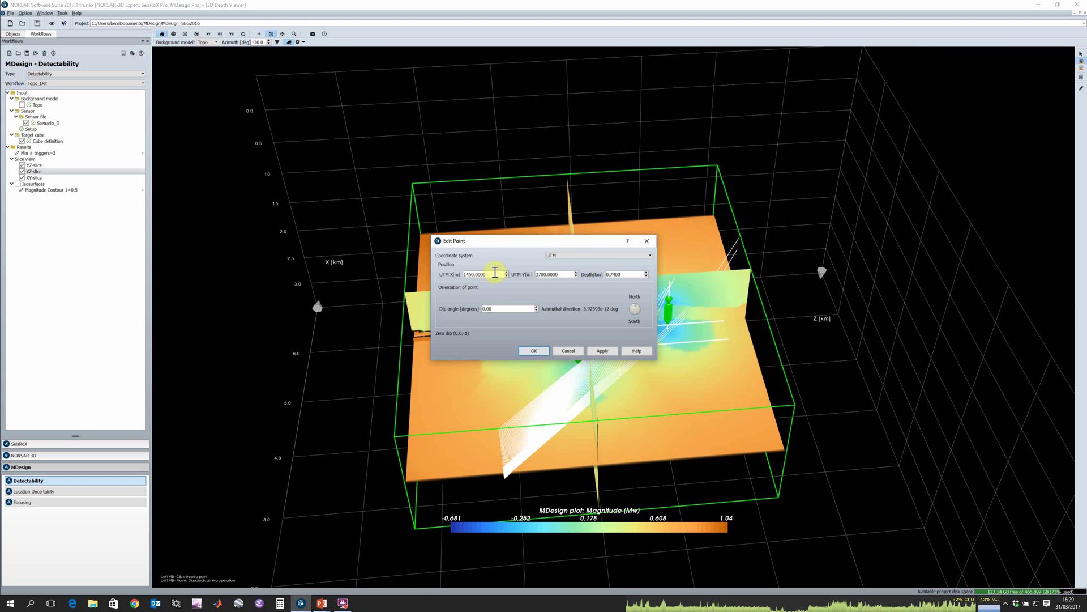
text(300)
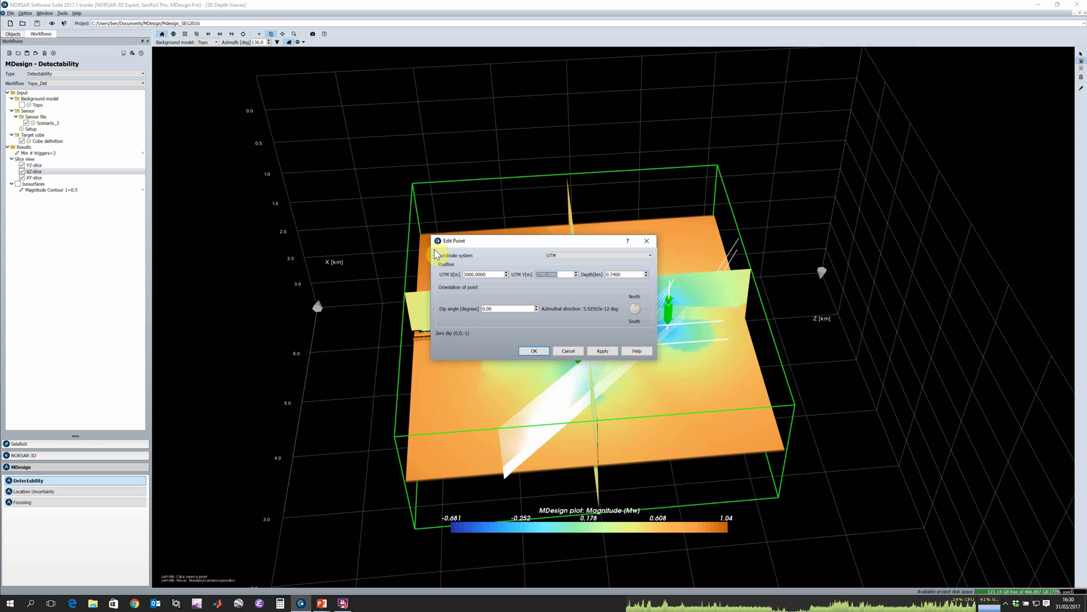
text(450)
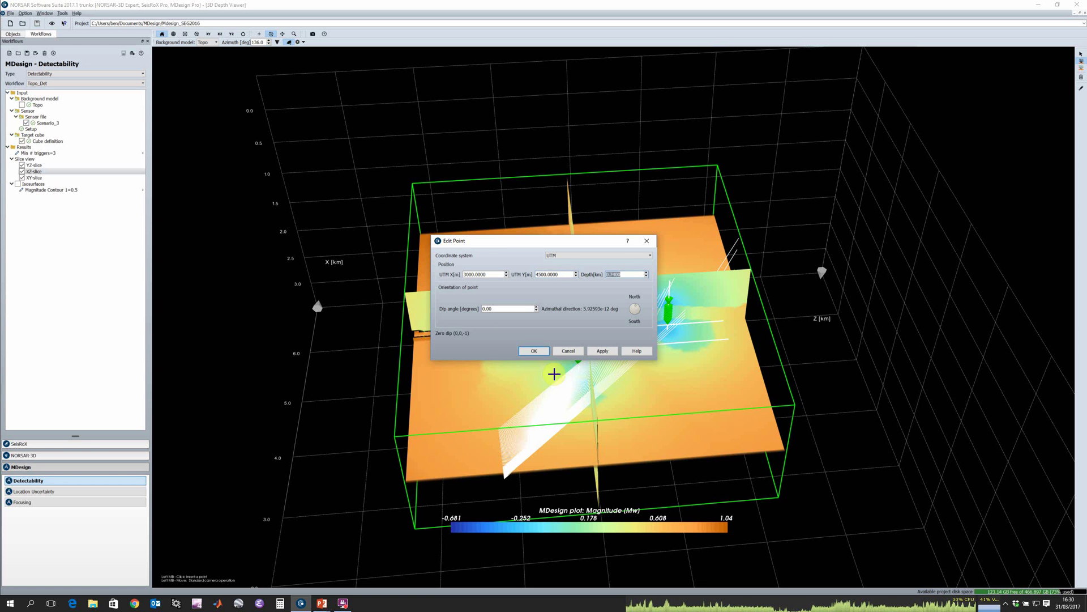
click(805, 527)
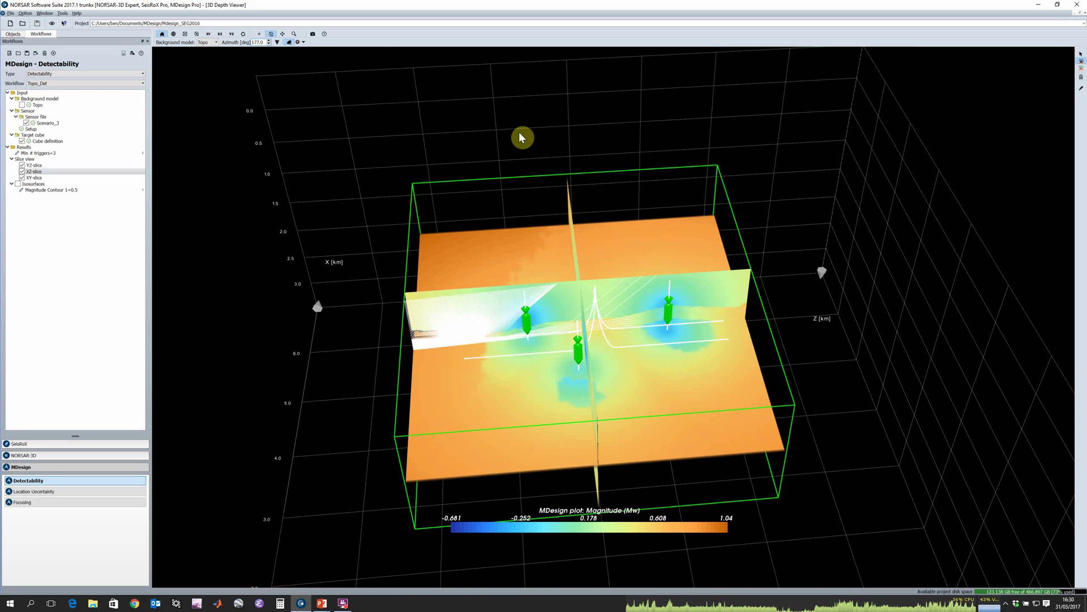
drag(342, 331, 371, 503)
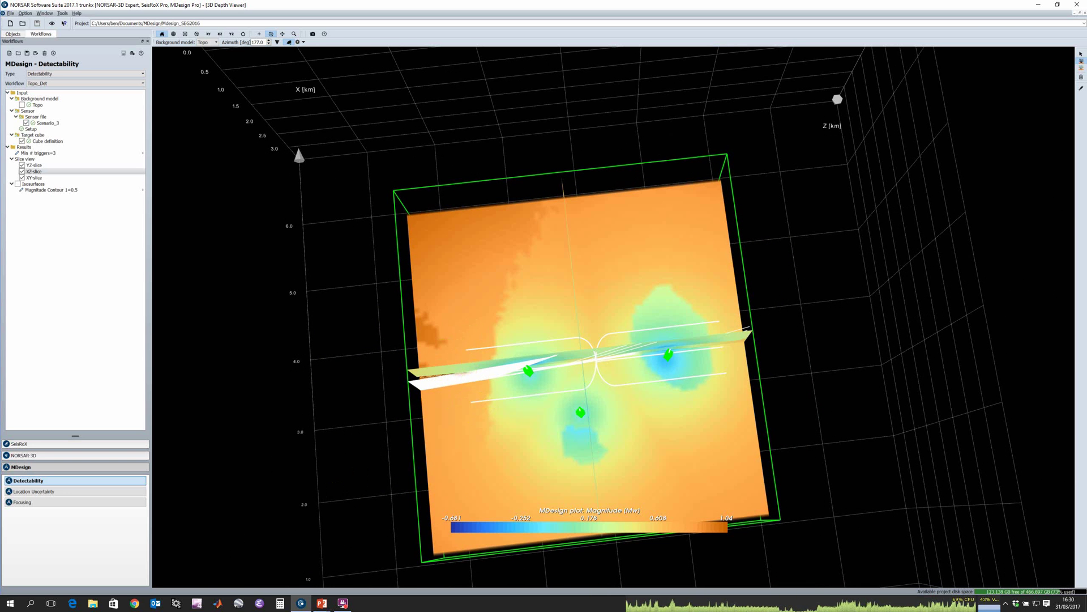
drag(336, 493, 424, 311)
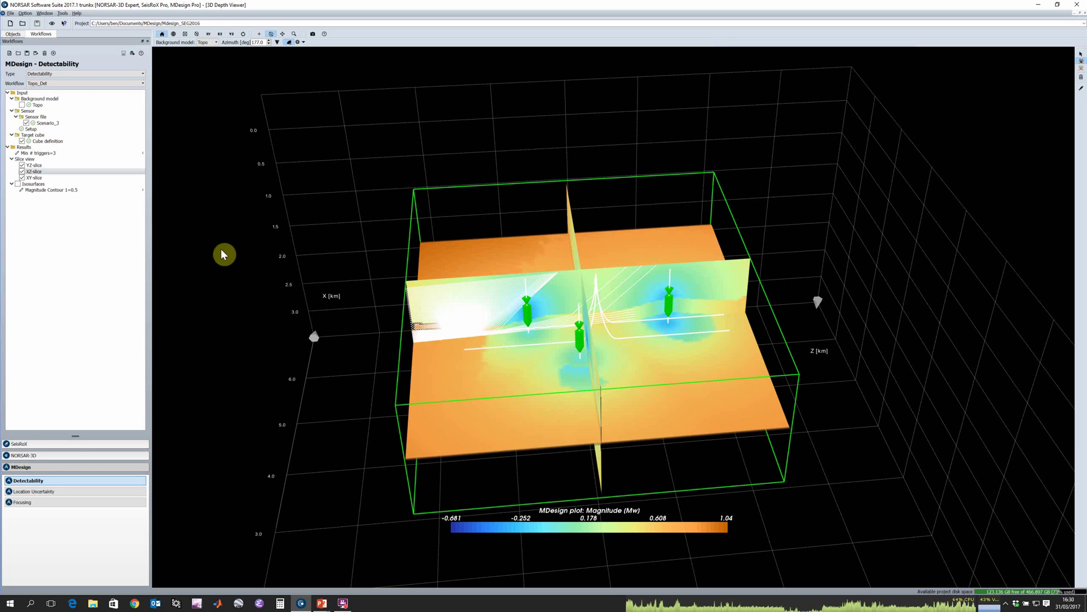
Step: Switch to the Location Uncertainty workflow (Loc_Topo) and exit the ray insert-point mode
click(47, 491)
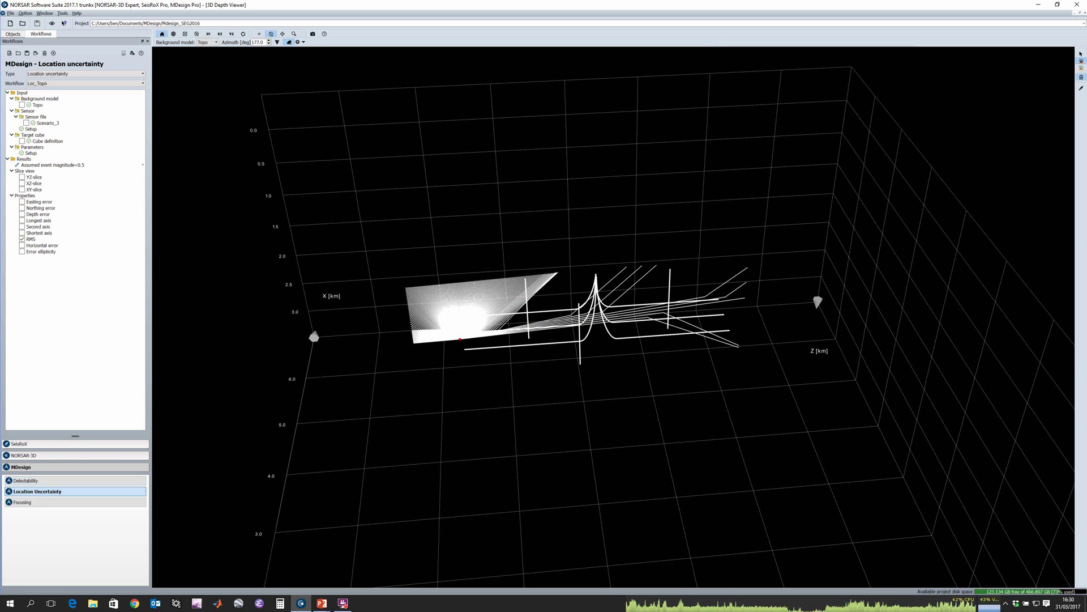
click(1082, 57)
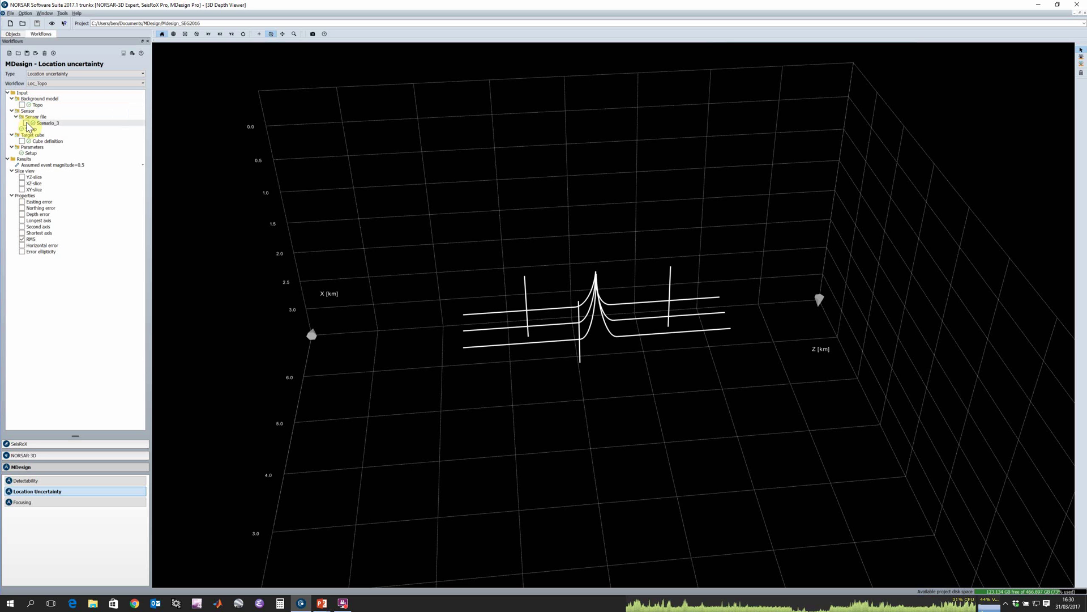
Step: Show the Scenario_3 sensors and review the Sensor Setup azimuth error, closing it unchanged
click(26, 122)
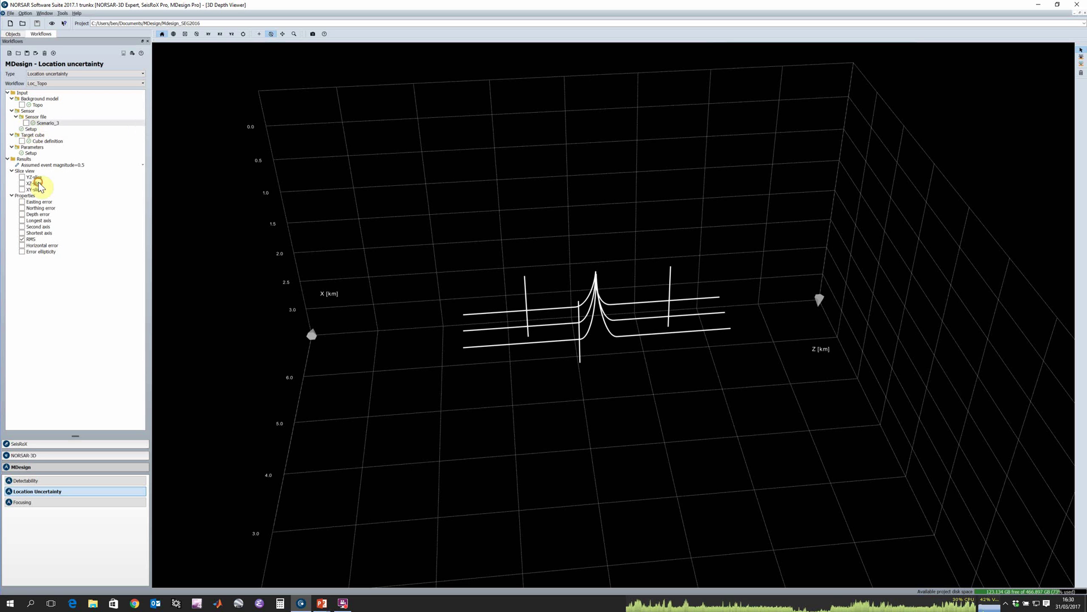
double_click(31, 130)
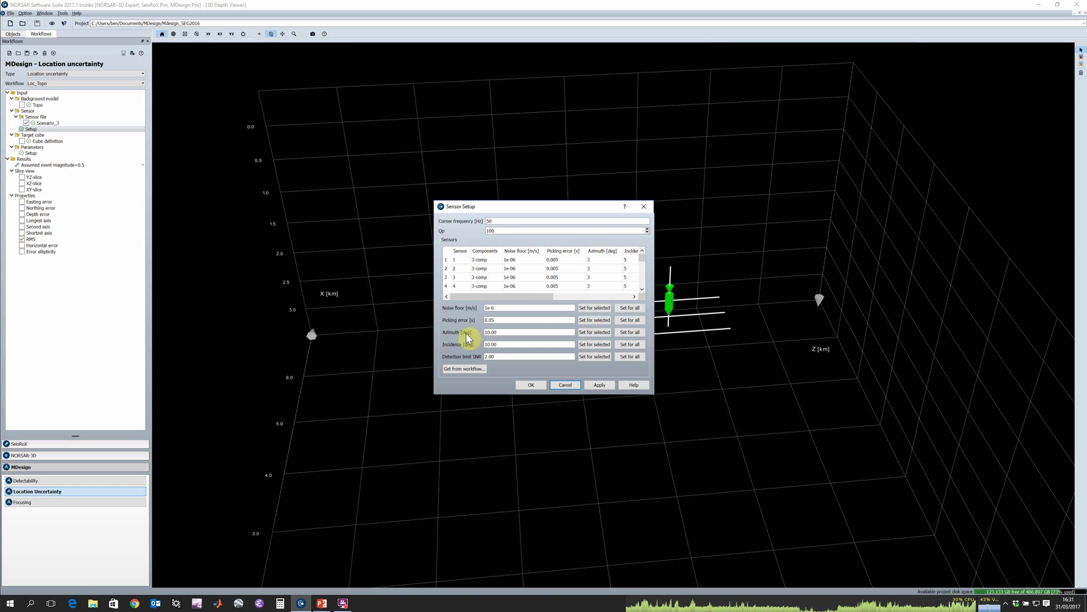
click(503, 333)
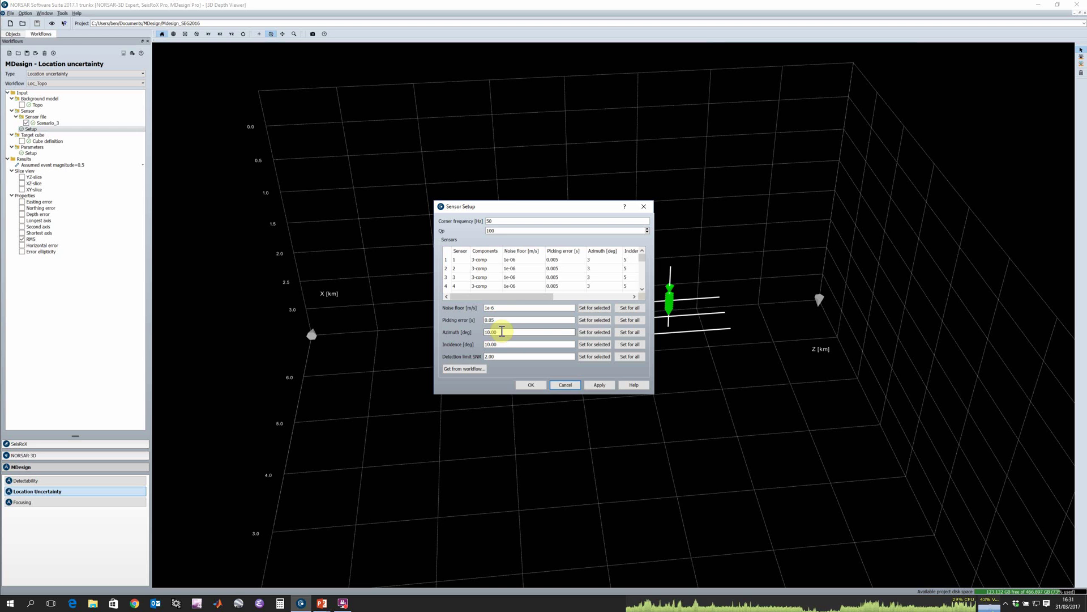
click(564, 384)
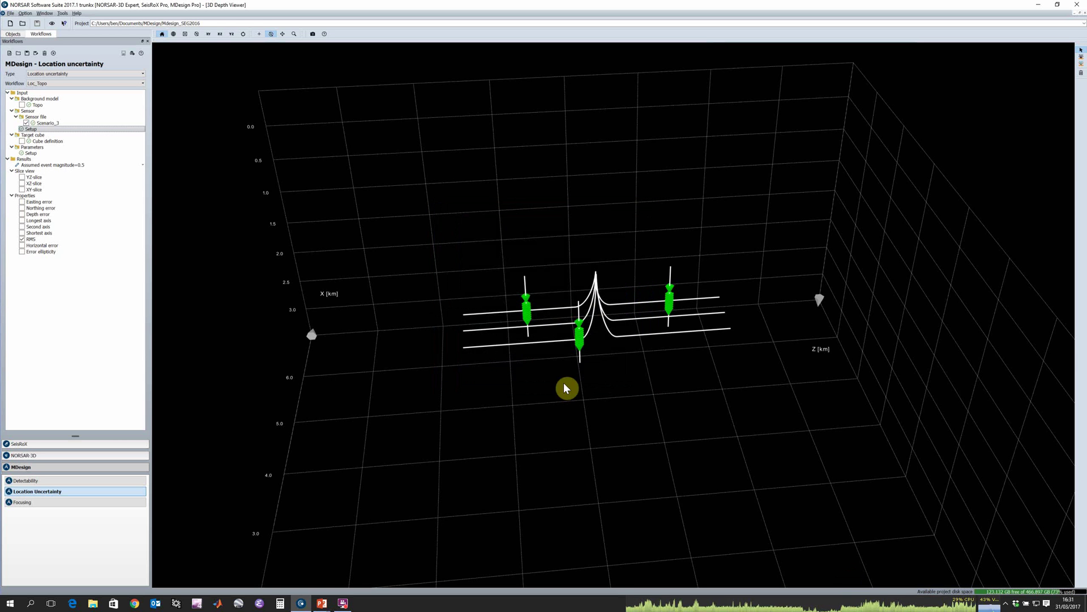
double_click(33, 152)
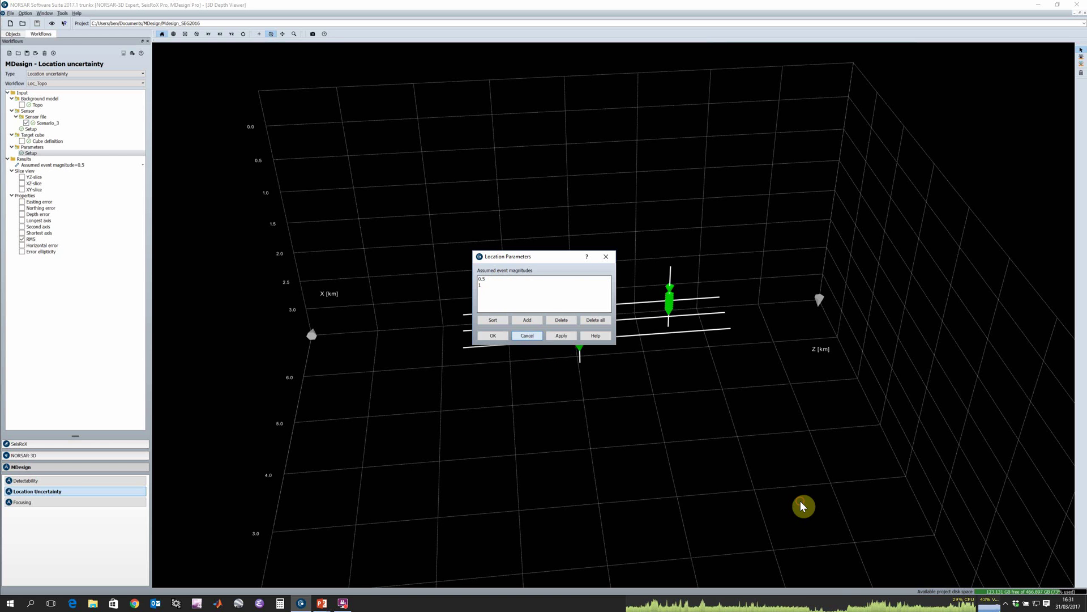
click(492, 335)
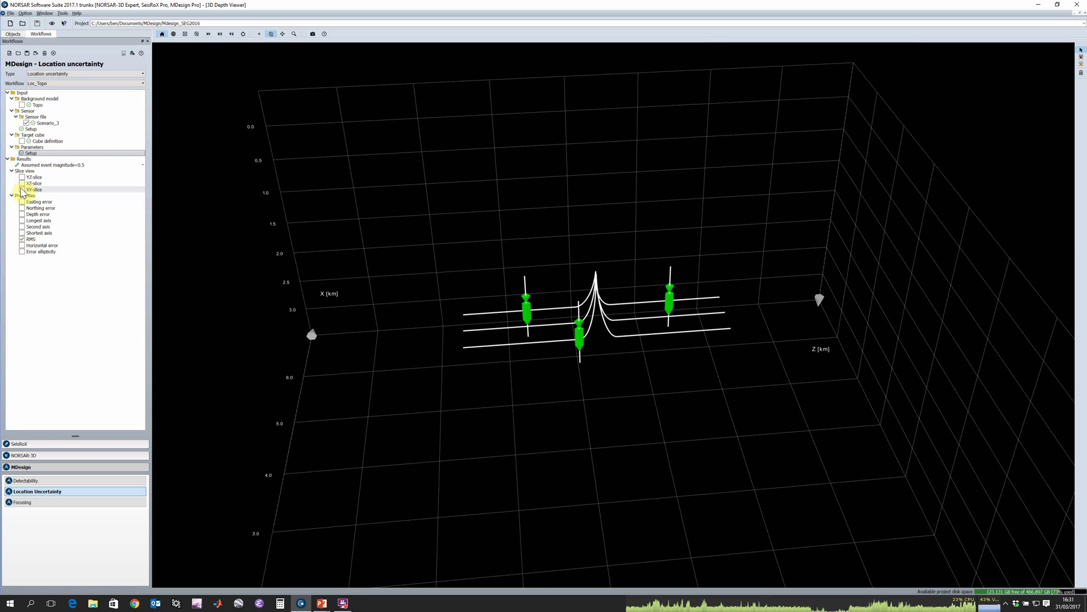
Step: Plot depth error instead of RMS on YZ, XZ and XY slices within the target cube
click(22, 215)
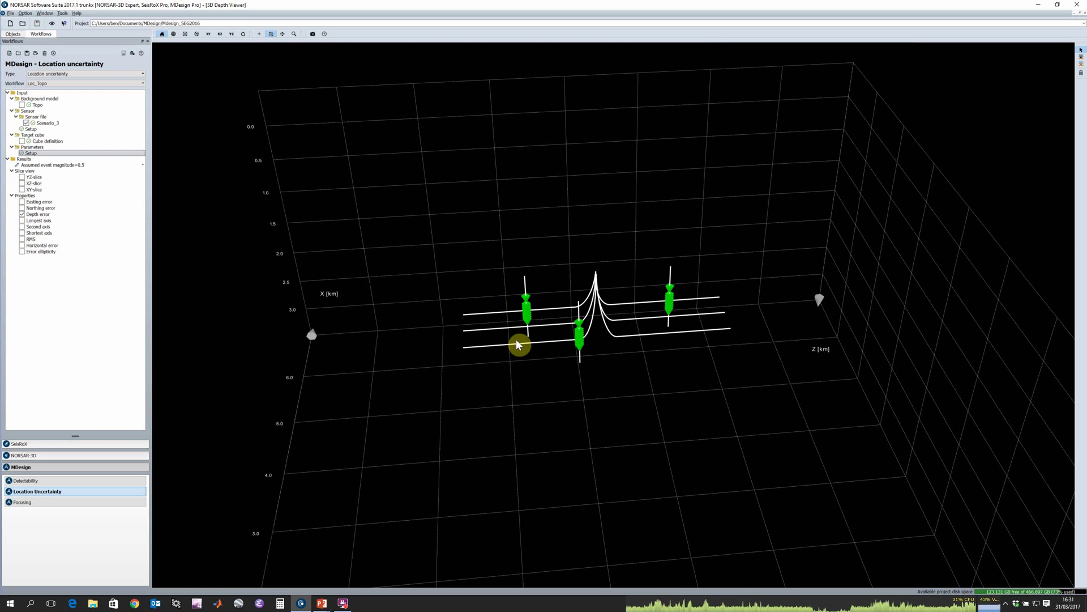
click(23, 152)
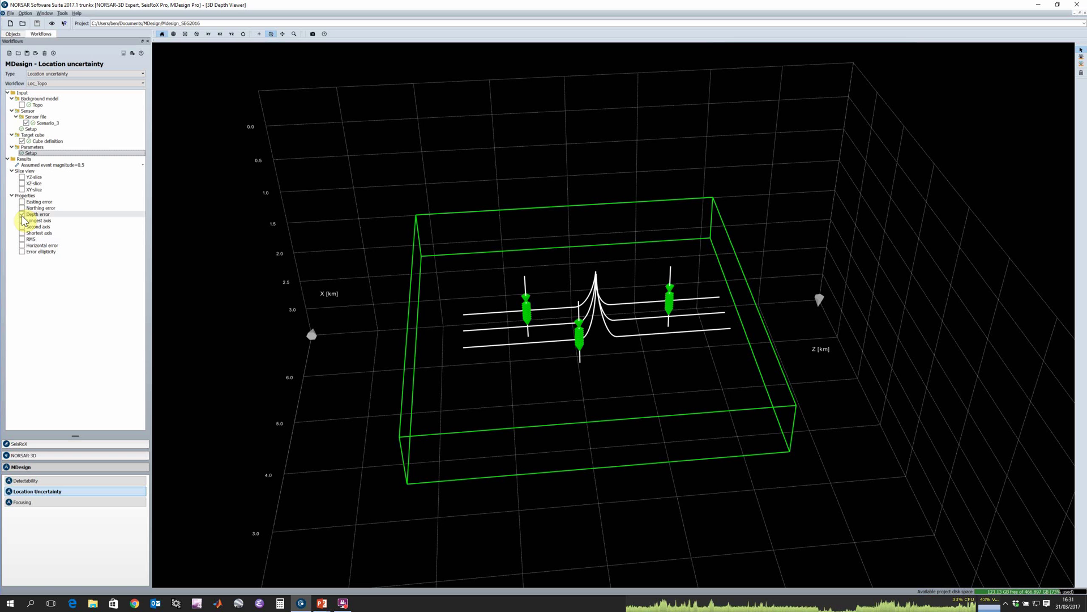
click(23, 178)
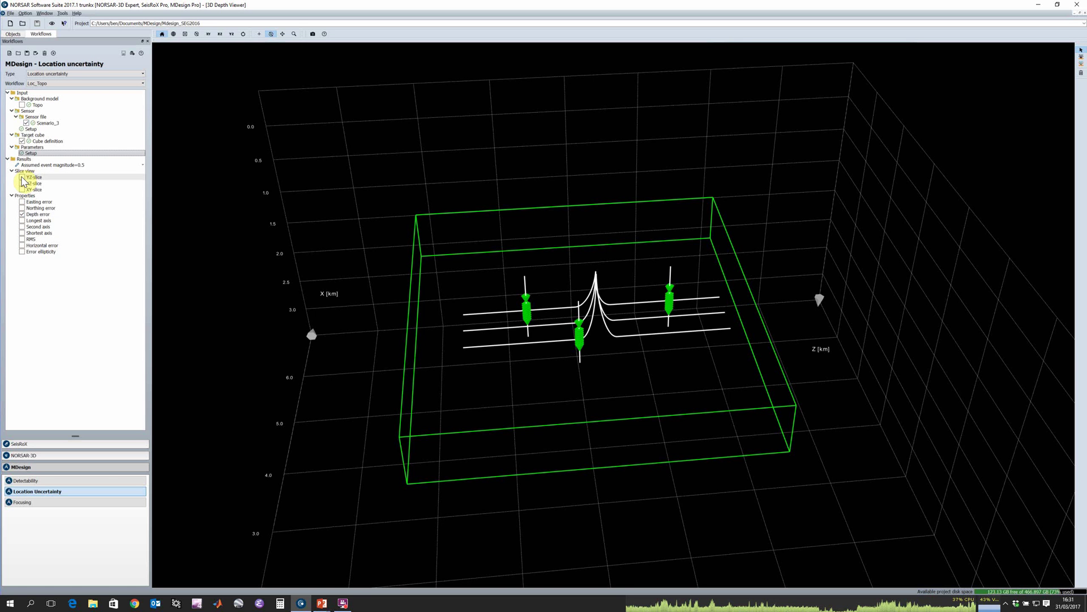
click(23, 183)
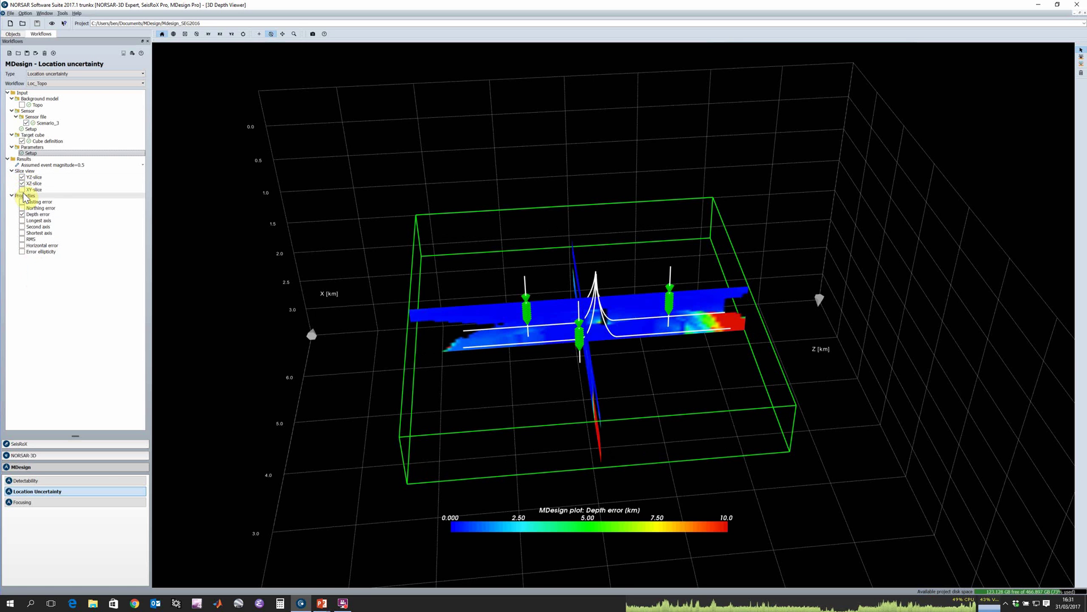
click(23, 190)
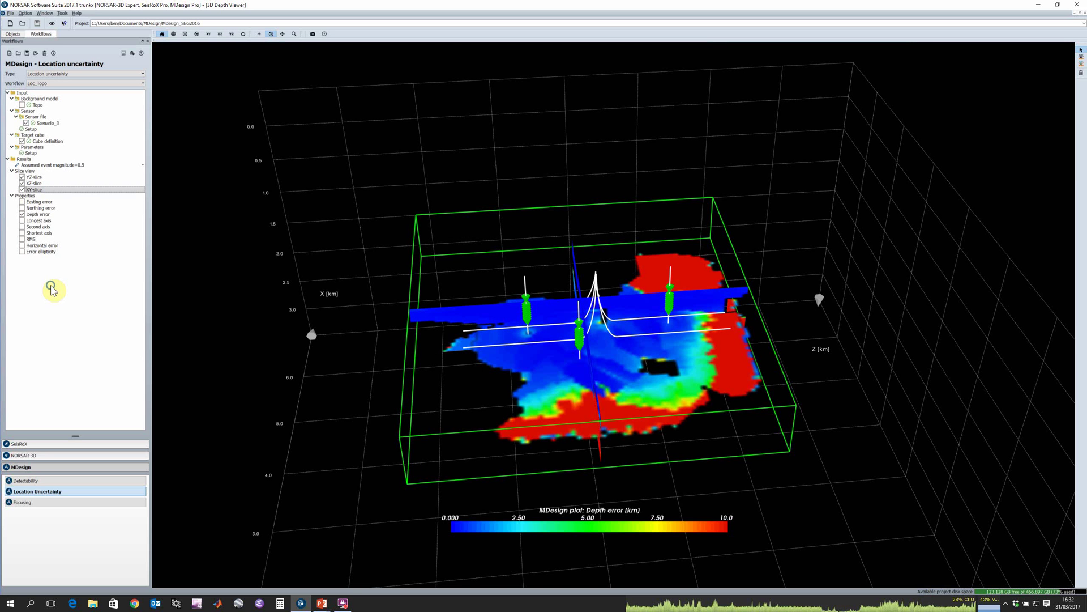
Step: Move the horizontal XY depth-error slice down to about 0.725 km depth in Setup slices
right_click(39, 192)
mouse_move(48, 195)
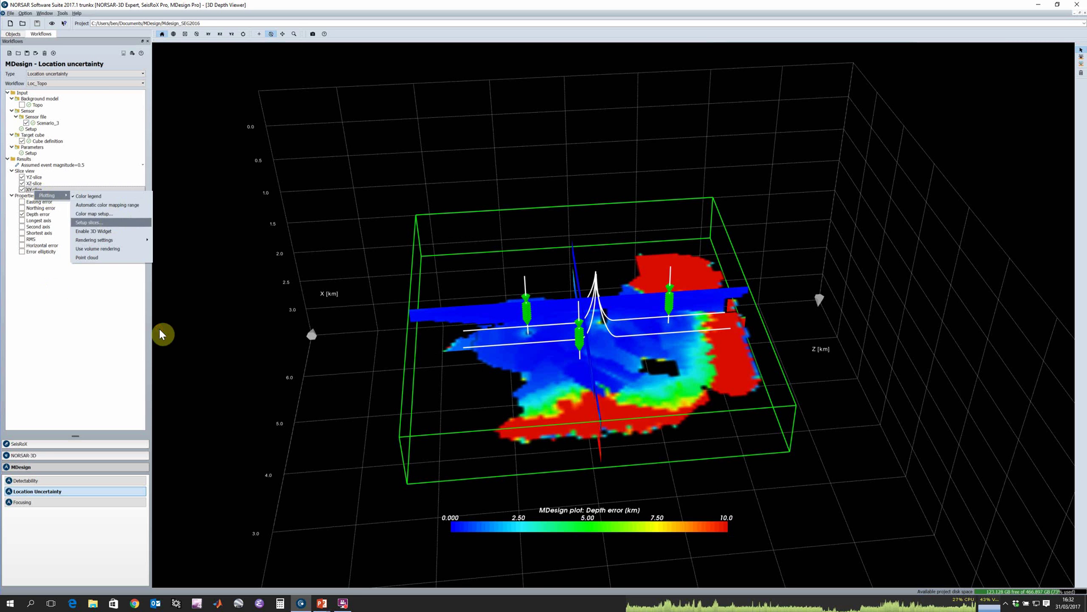
key(Return)
drag(516, 258, 341, 217)
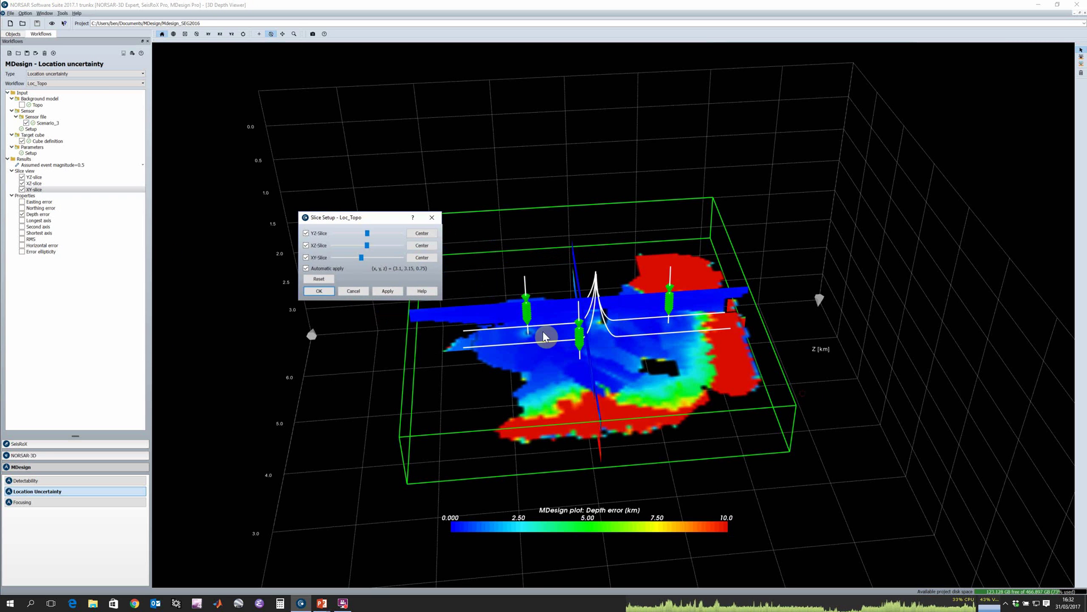
mouse_move(368, 264)
mouse_down()
mouse_move(382, 264)
mouse_move(367, 268)
mouse_up()
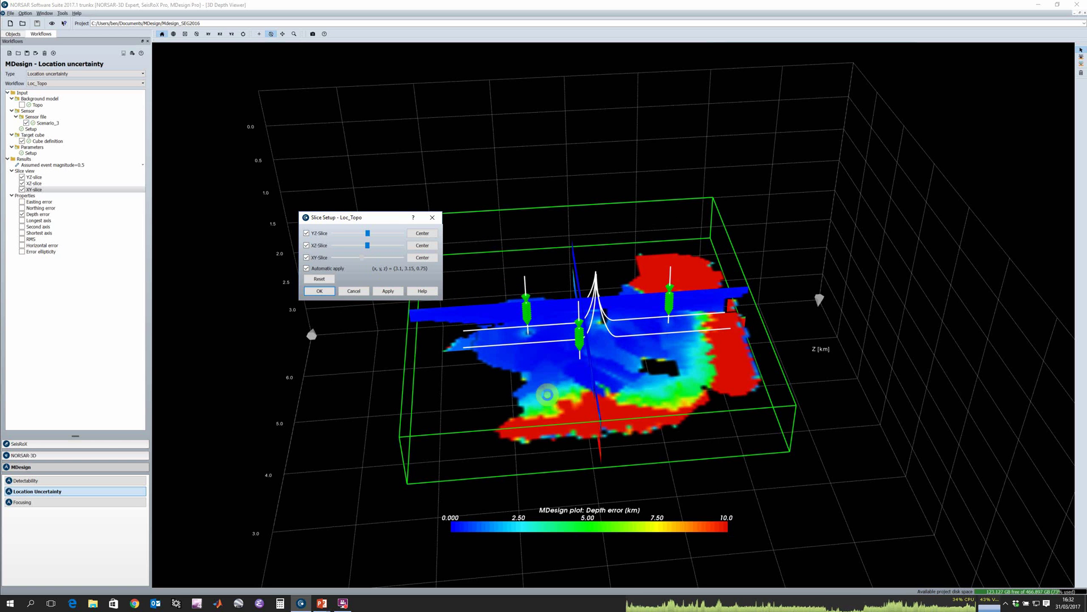
click(317, 290)
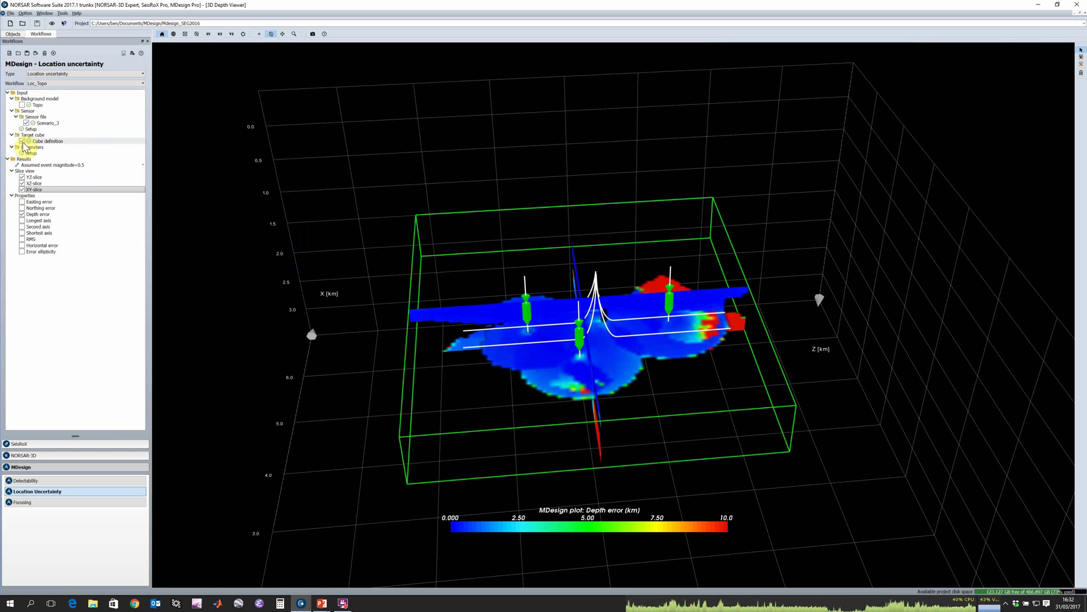
Step: Hide the cube outline, plot direct rays, and move the source point to UTM X 1450 with a new UTM Y
click(497, 163)
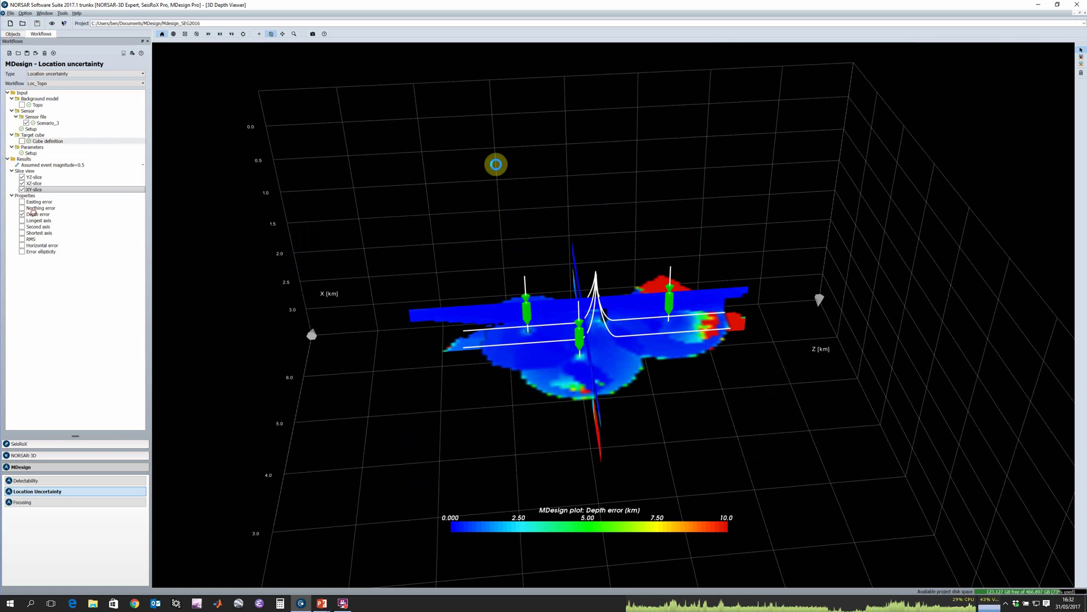
click(1080, 56)
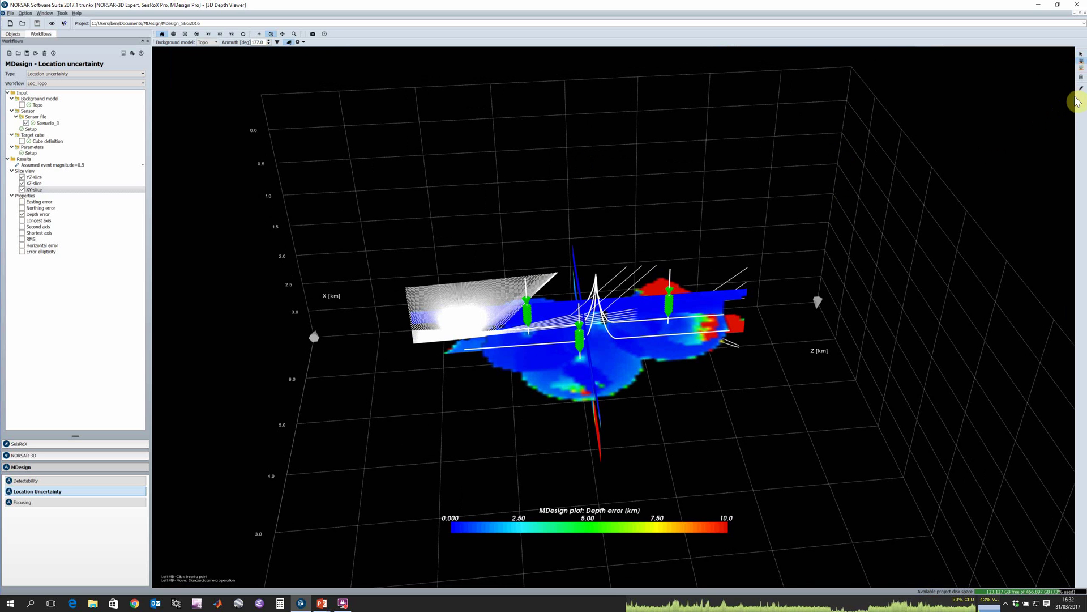
click(1081, 88)
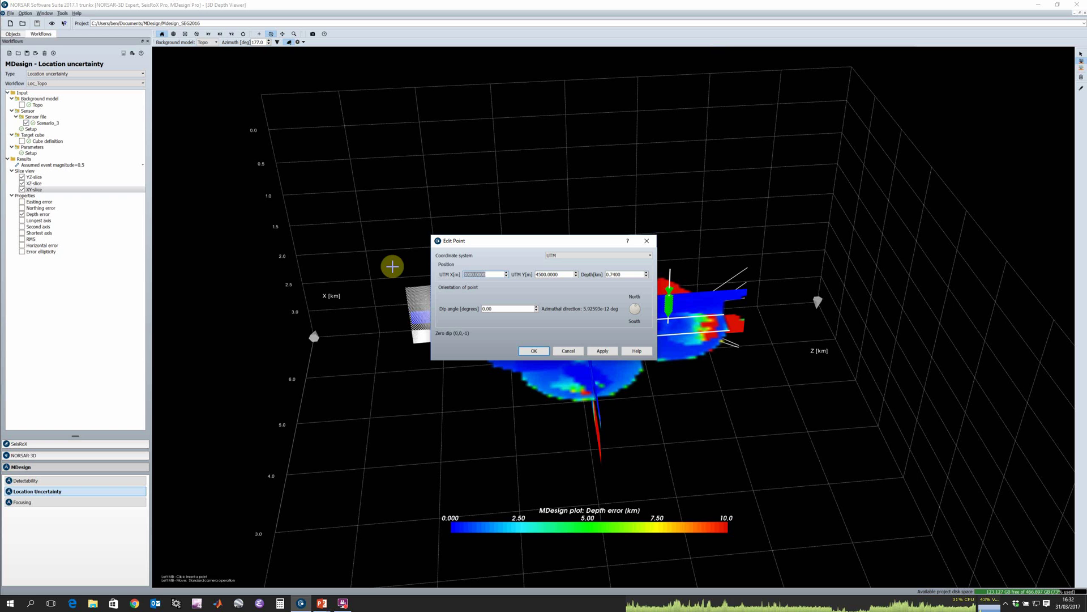
text(145)
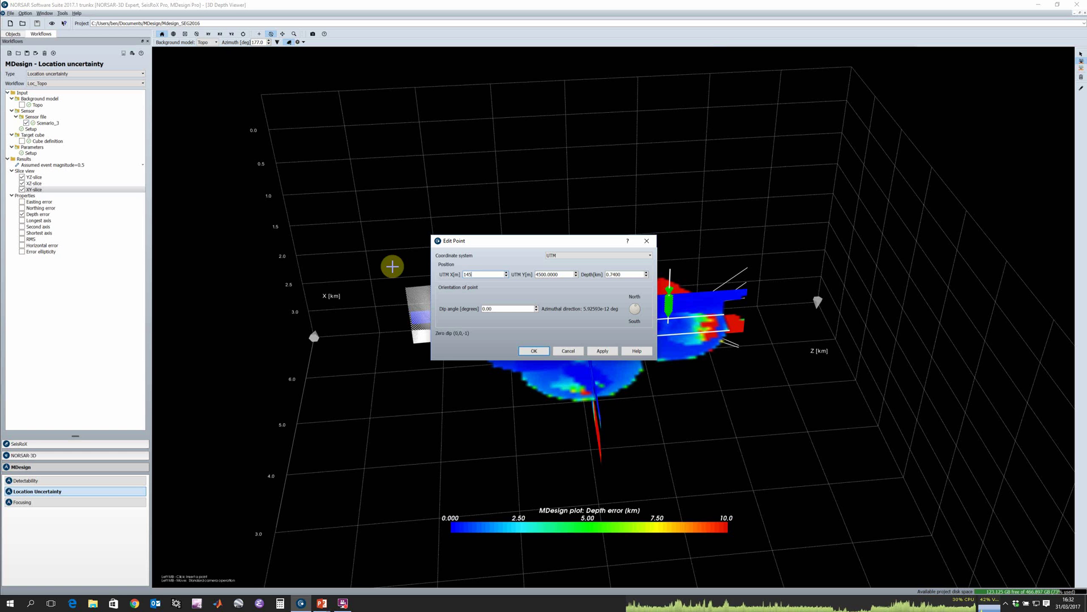
text(0)
key(Tab)
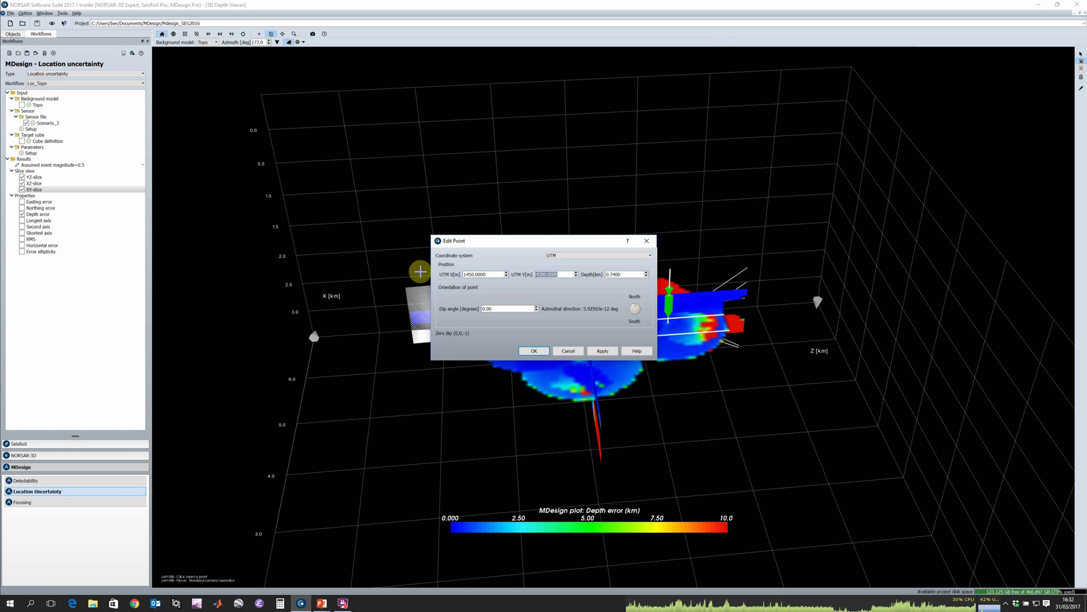
text(37)
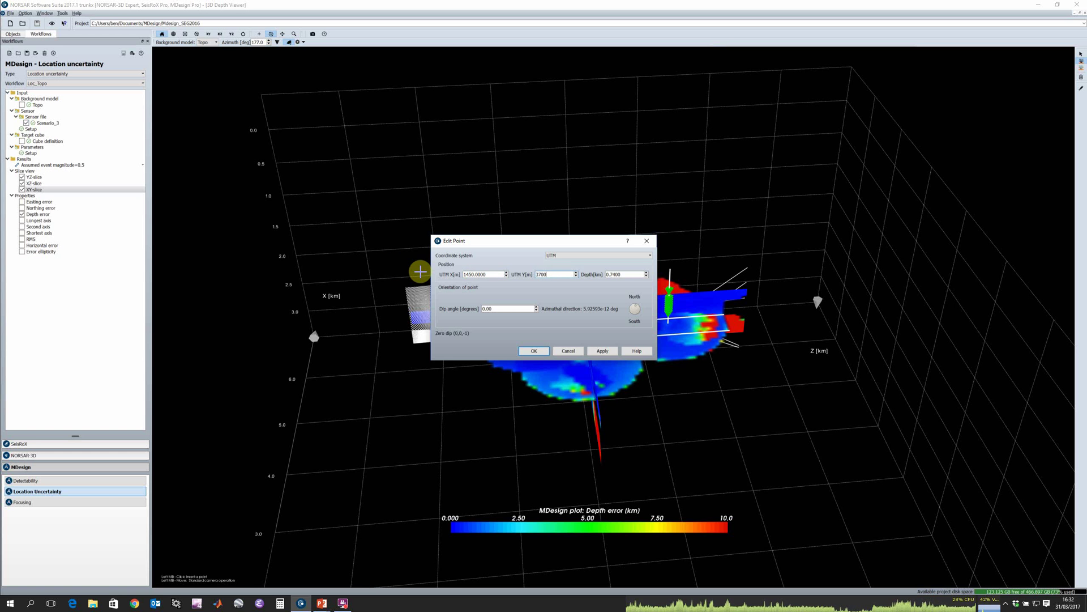
click(533, 350)
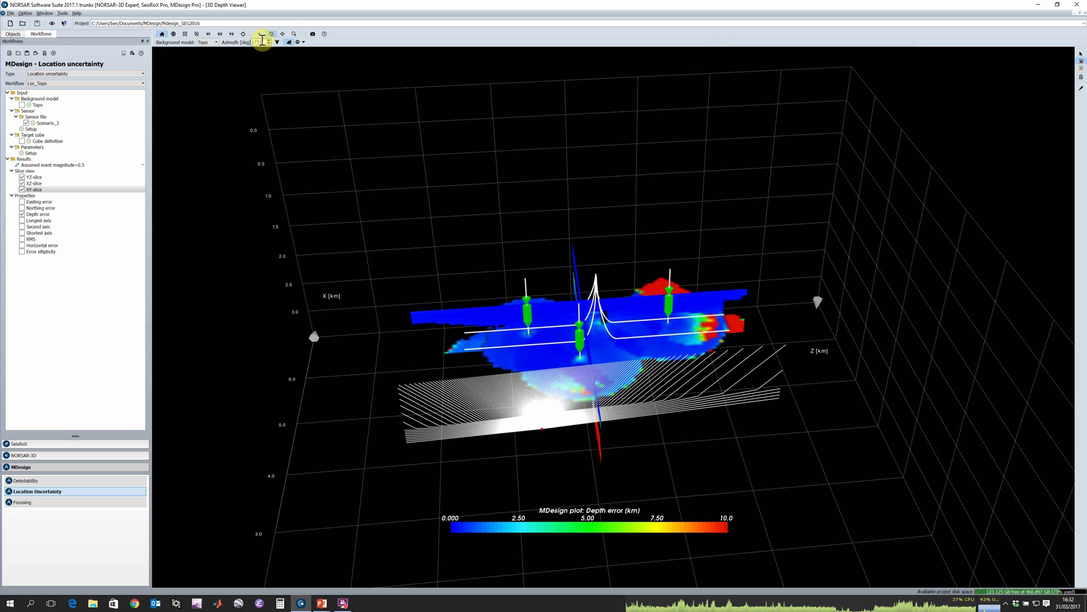
Step: Set the ray fan azimuth to 130°, then nudge it up to 136°
drag(262, 41, 247, 44)
text(130)
key(Return)
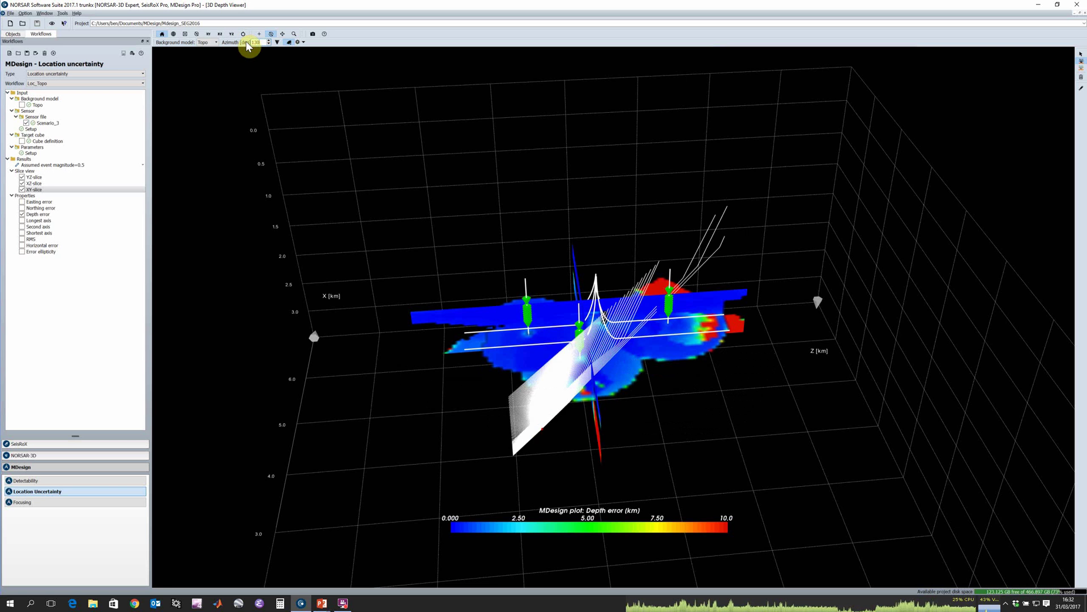
scroll(245, 41, up, 6)
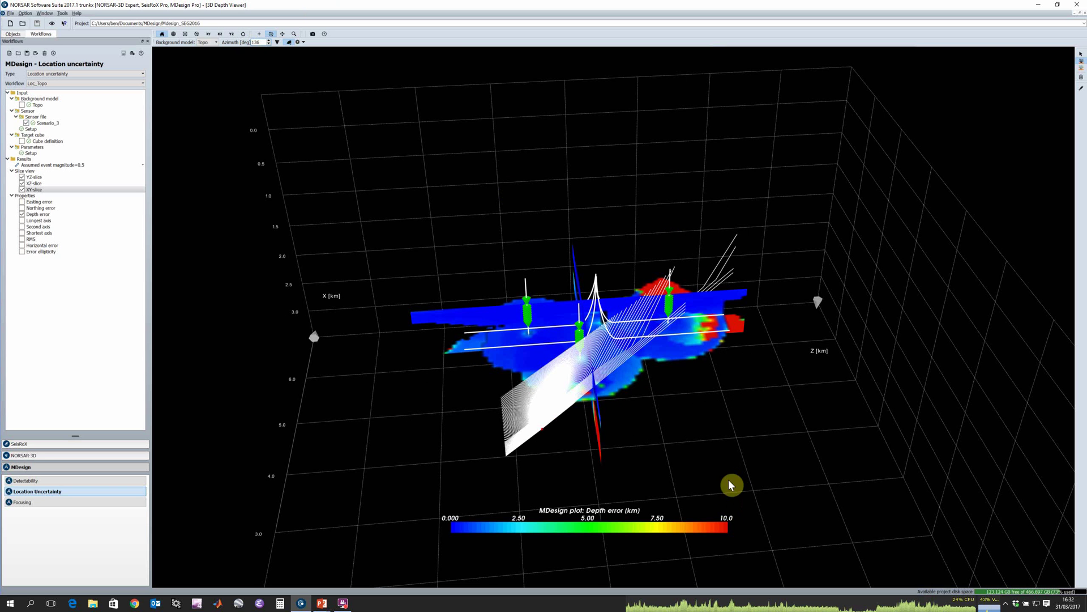
drag(697, 415, 554, 434)
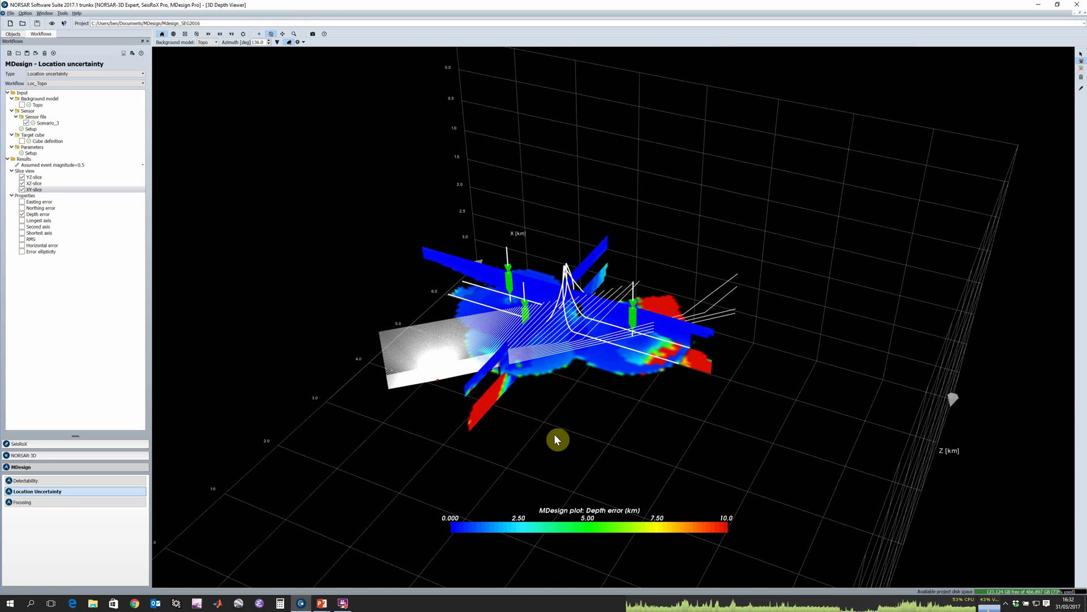
Step: Drag the XY depth-error slice to 0.75 km depth in the slice setup
right_click(60, 189)
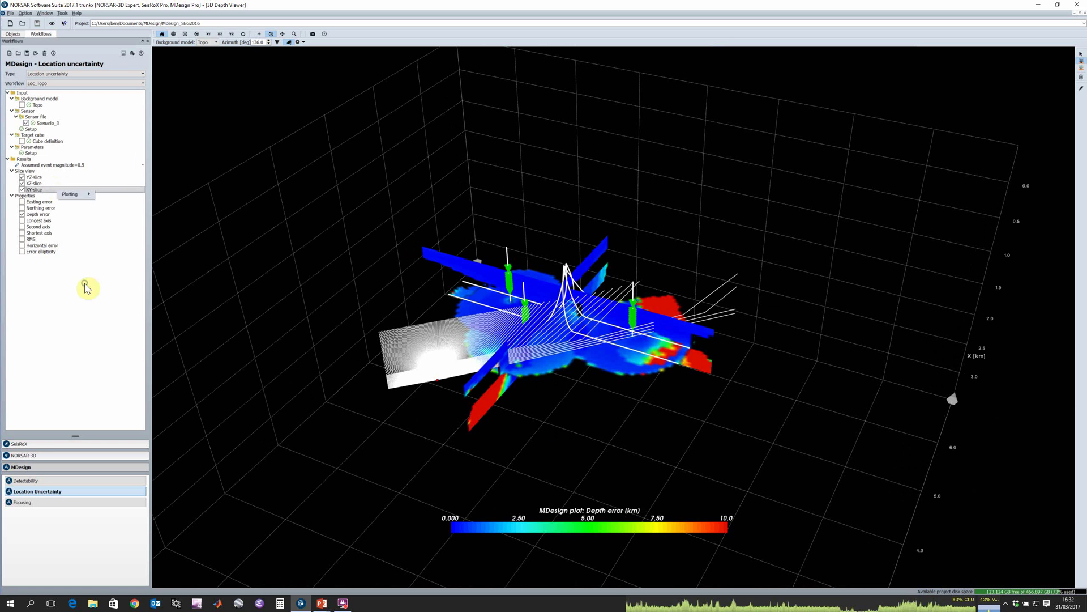
mouse_move(73, 193)
click(111, 220)
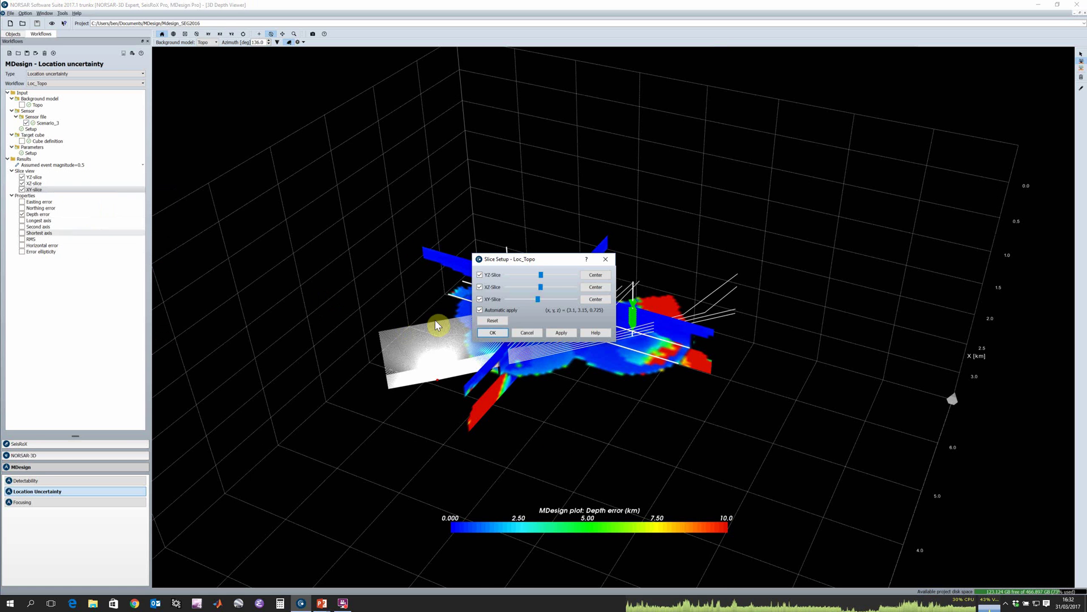
mouse_move(539, 300)
mouse_down()
mouse_move(813, 451)
mouse_move(538, 305)
mouse_up()
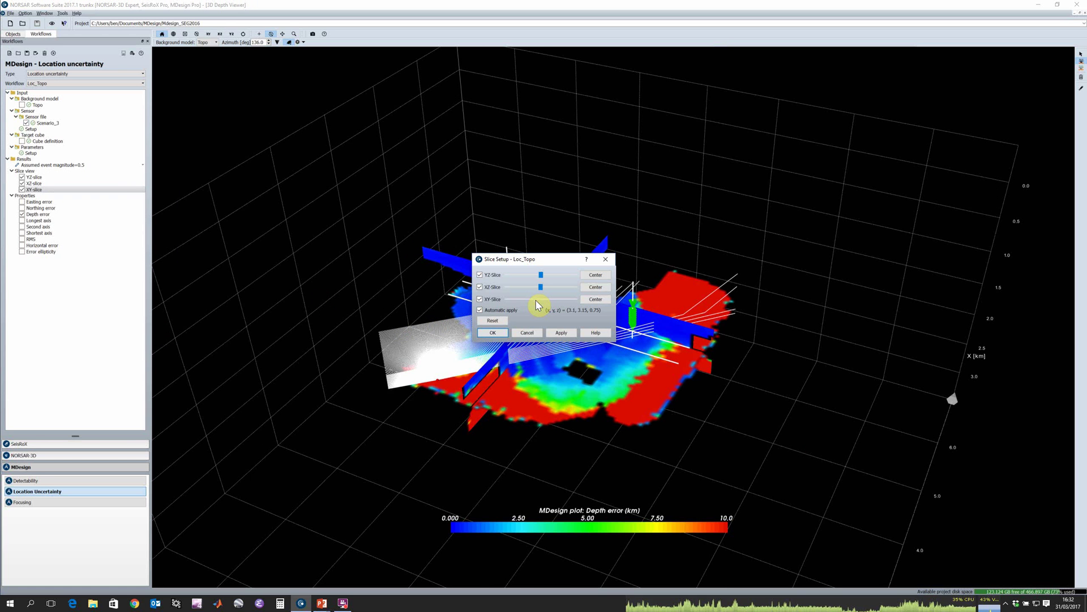
Step: Confirm the 0.75 km slice, drag a green sensor marker further down its well, then tilt the view downward
click(493, 332)
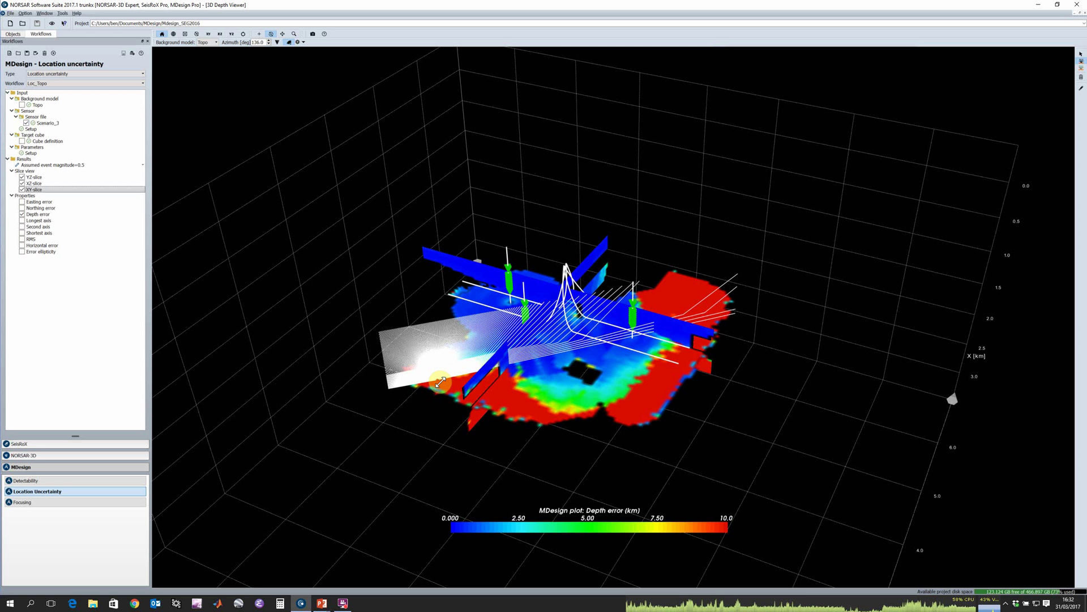
mouse_move(441, 382)
mouse_down()
mouse_move(458, 395)
mouse_move(438, 378)
mouse_up()
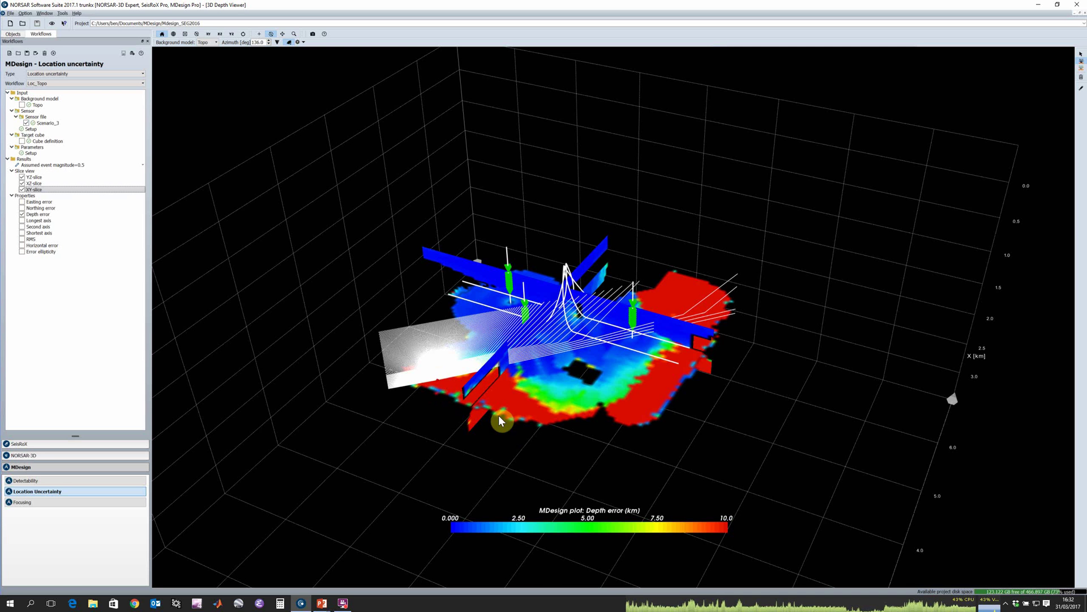
drag(444, 461, 617, 289)
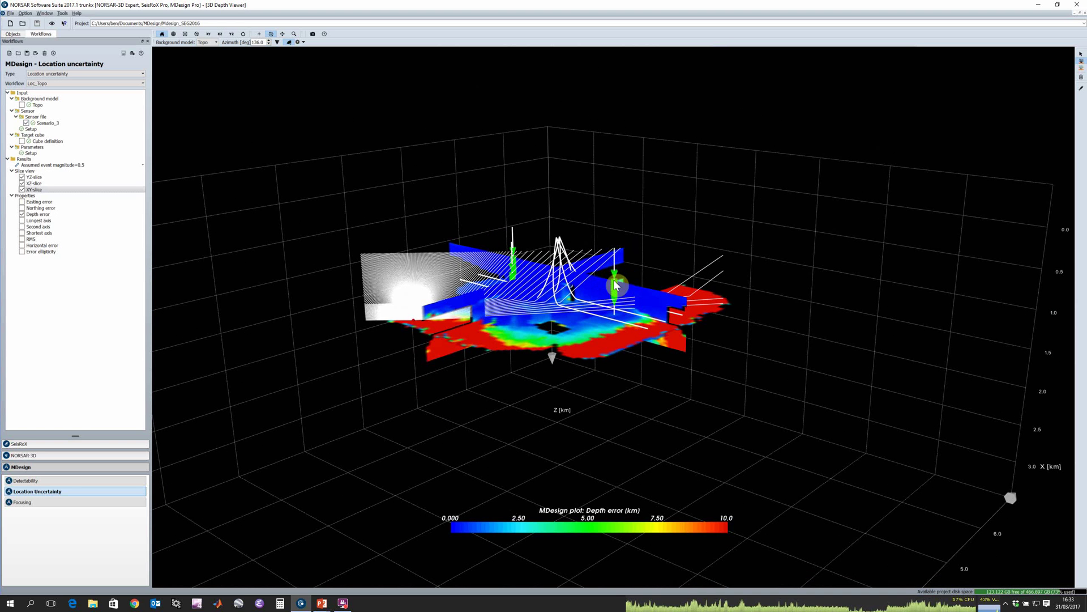
mouse_move(616, 285)
mouse_down()
mouse_move(617, 303)
mouse_move(616, 286)
mouse_up()
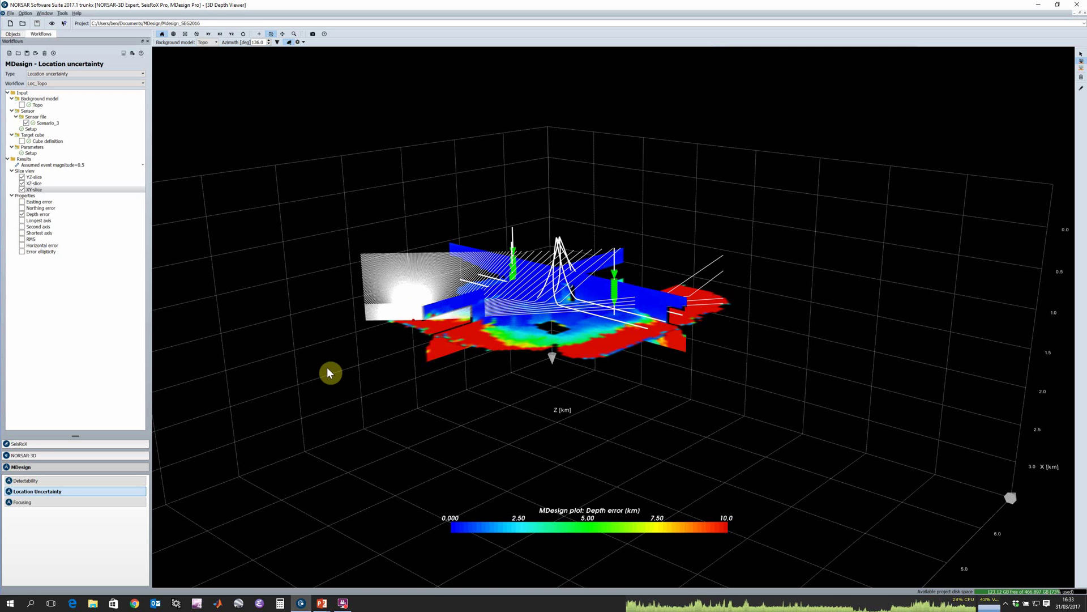
drag(369, 393, 385, 441)
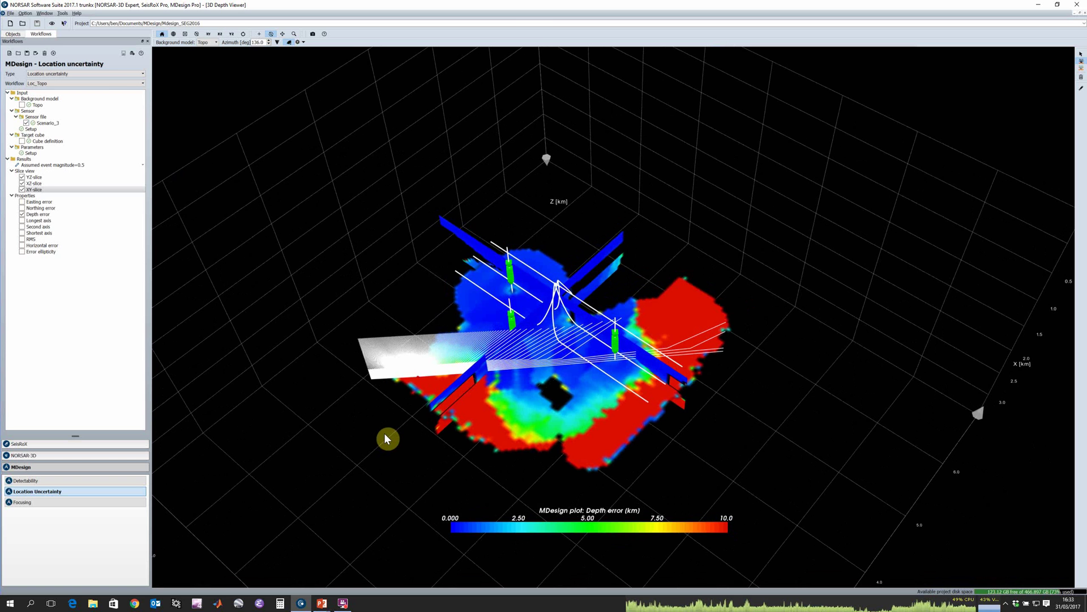